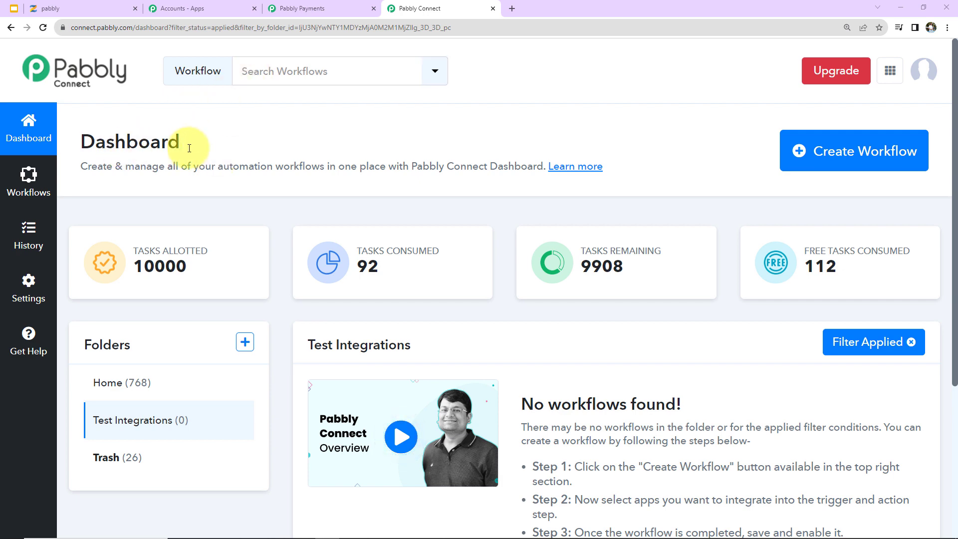
Step: Create a workflow named 'Enroll User in Zenler Course for Successful Payment in Pabbly Subscription Billing' in Test Integrations
click(843, 152)
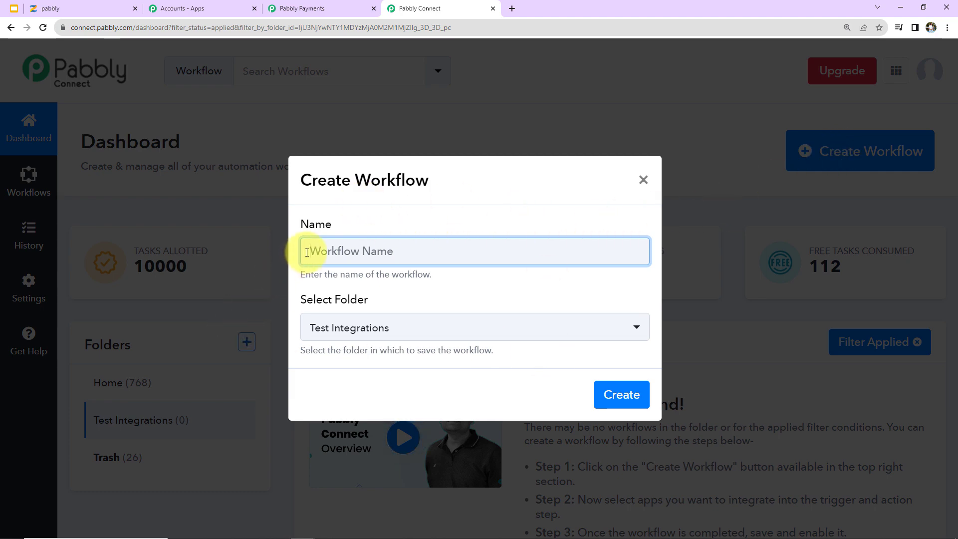
key(ctrl+v)
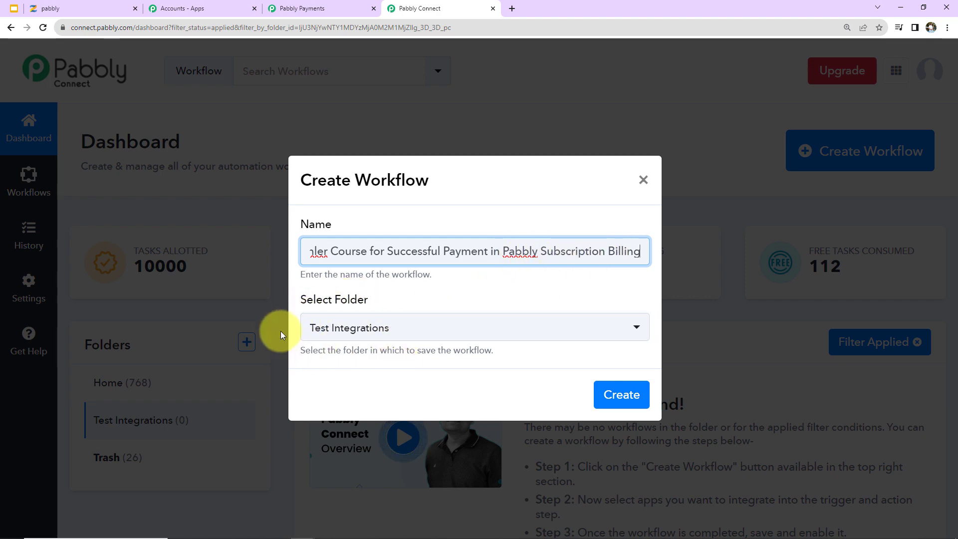
click(620, 392)
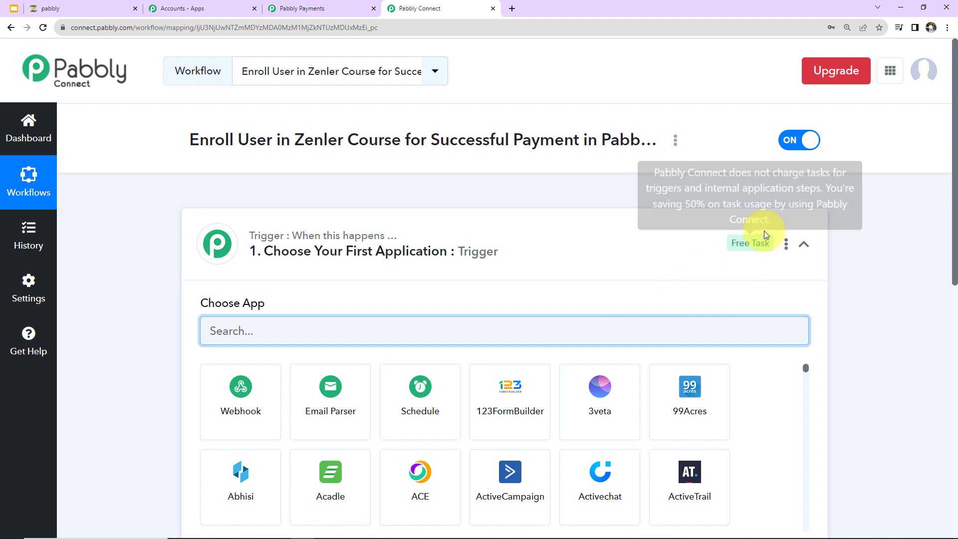
Step: Set the trigger app to Pabbly Subscription Billing with the Successful Payment event
click(804, 244)
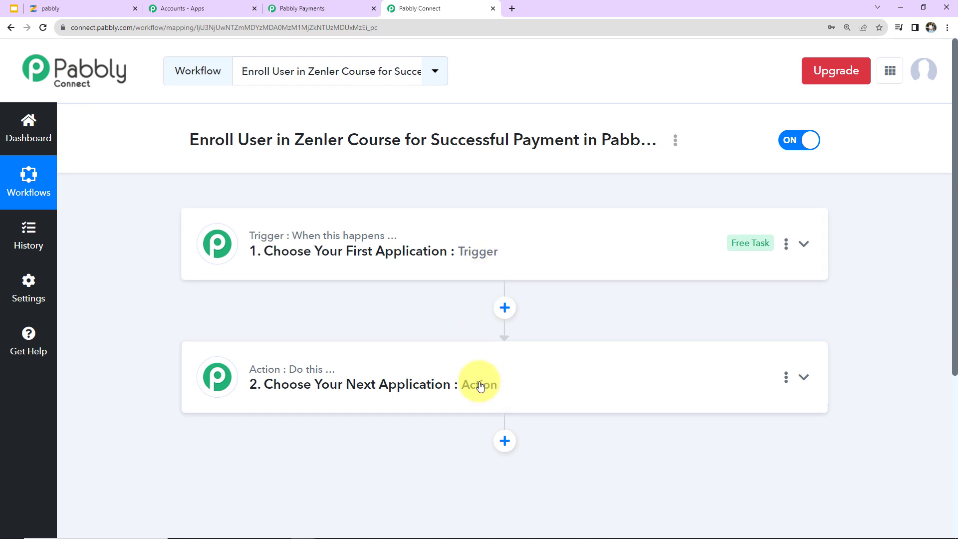
click(527, 248)
click(475, 331)
text(pabbly s)
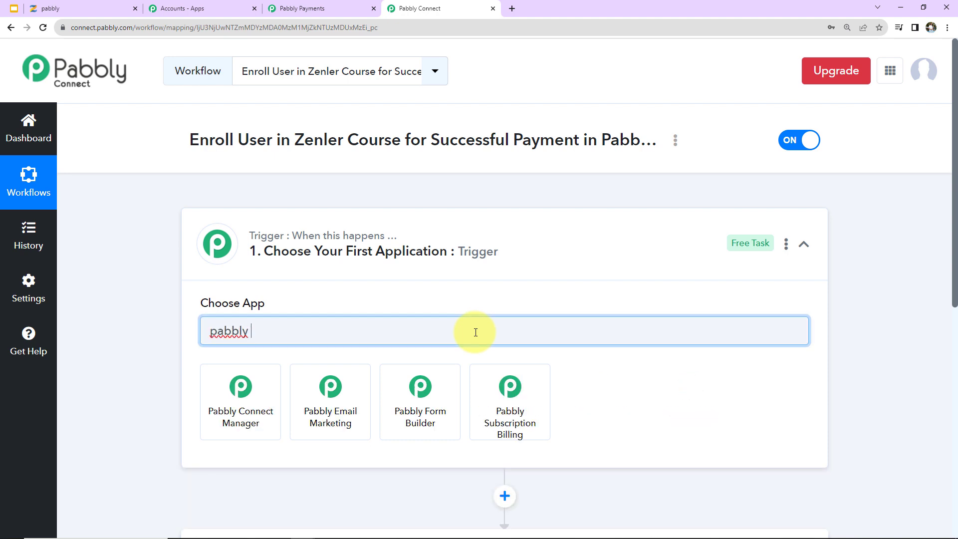
click(225, 409)
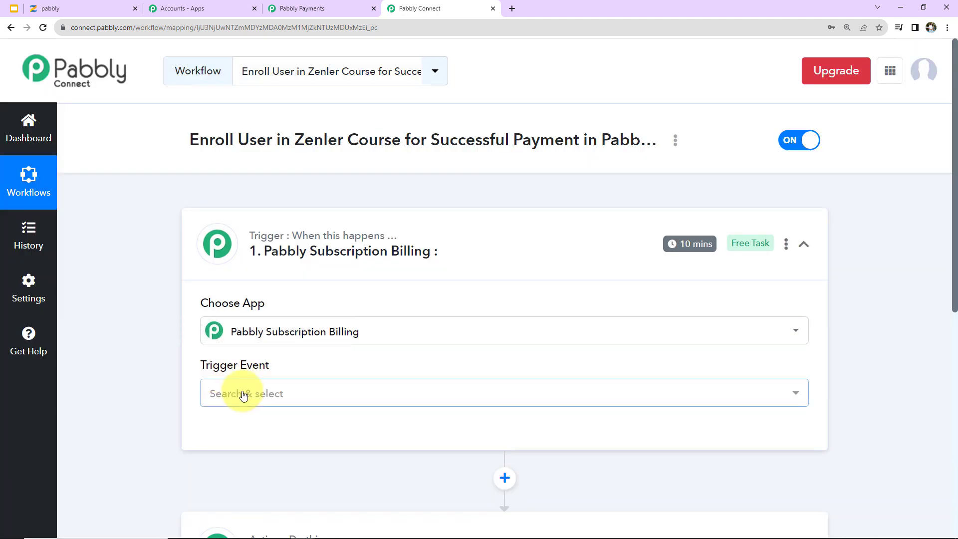
click(243, 394)
scroll(239, 313, down, 3)
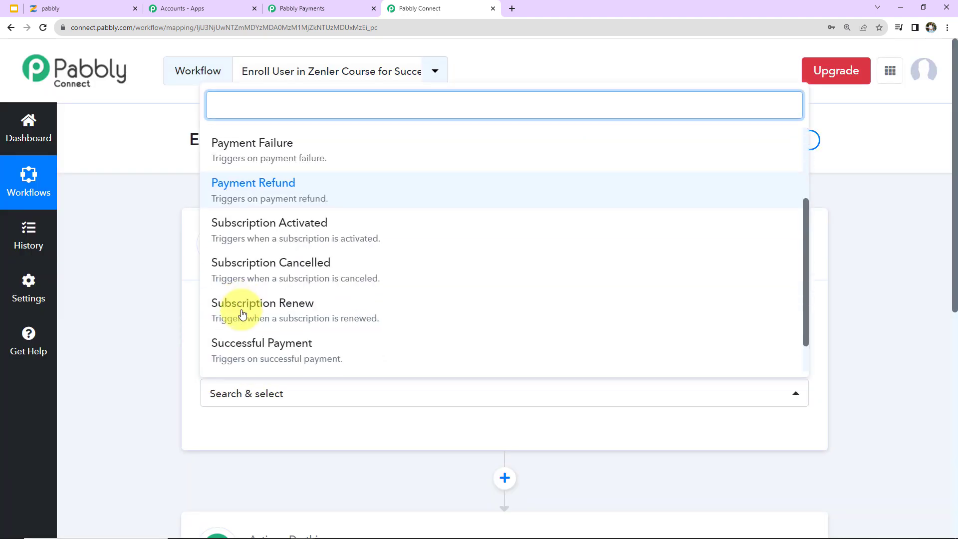
click(232, 353)
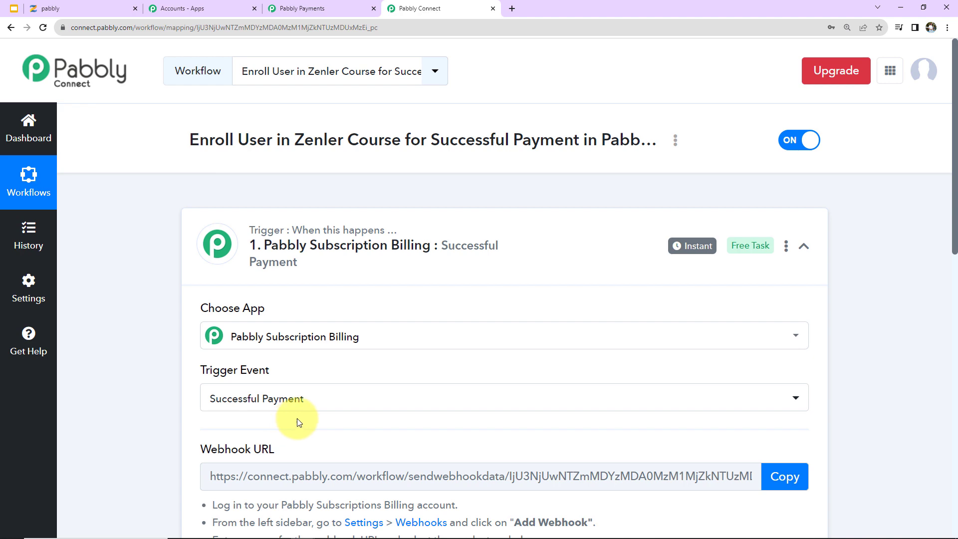
Step: Copy the trigger's webhook URL and switch to the Subscription Billing dashboard
scroll(297, 419, down, 2)
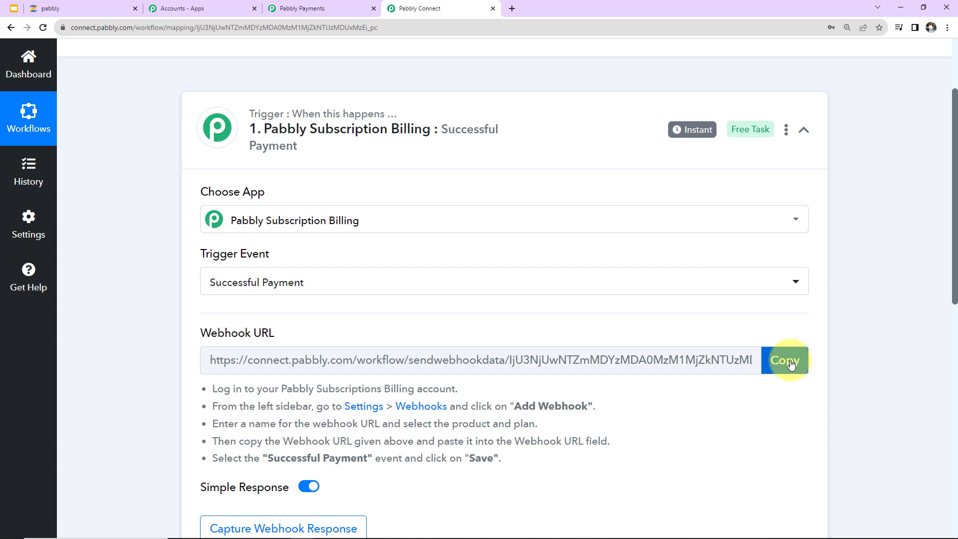
click(797, 364)
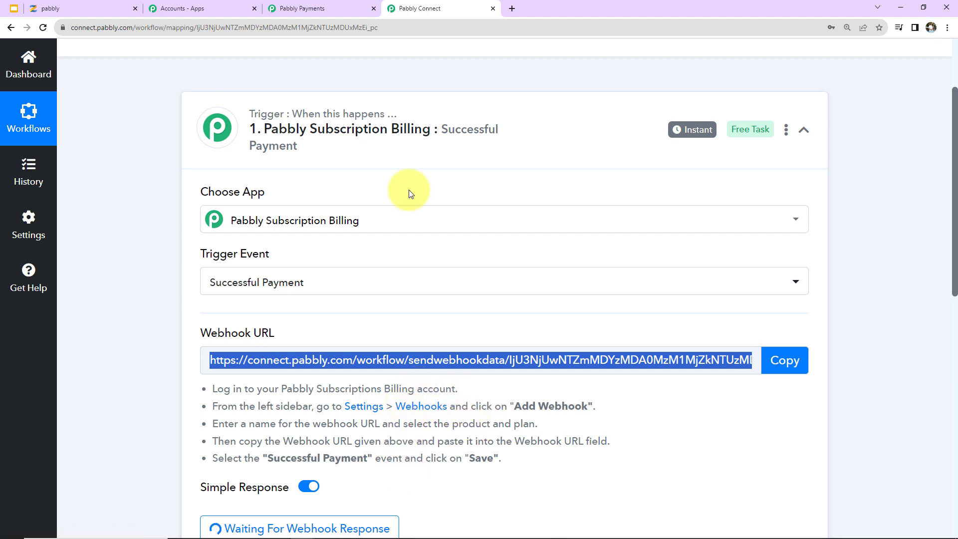
click(336, 6)
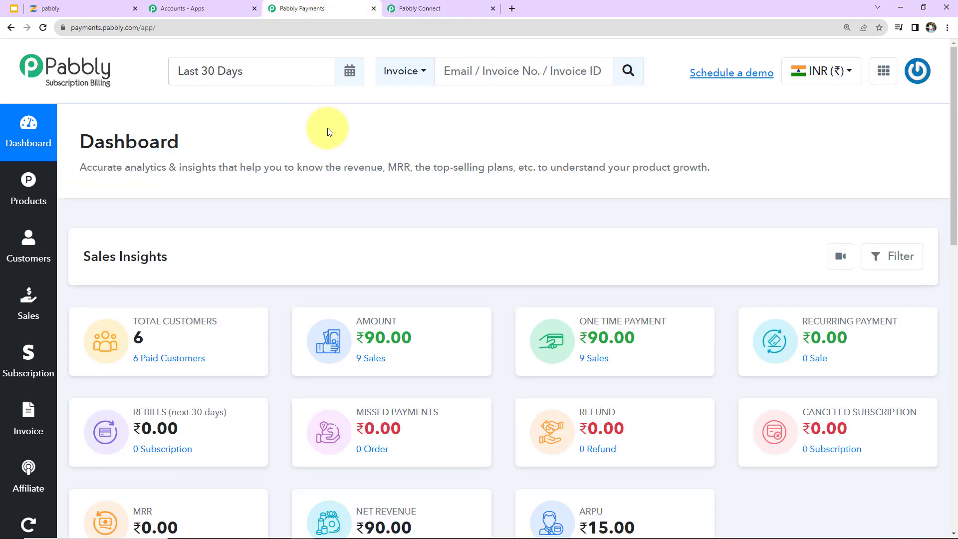
Step: Start a new webhook named 'Pabbly New WH' in billing settings, then open Zenler's Courses section
scroll(12, 319, down, 12)
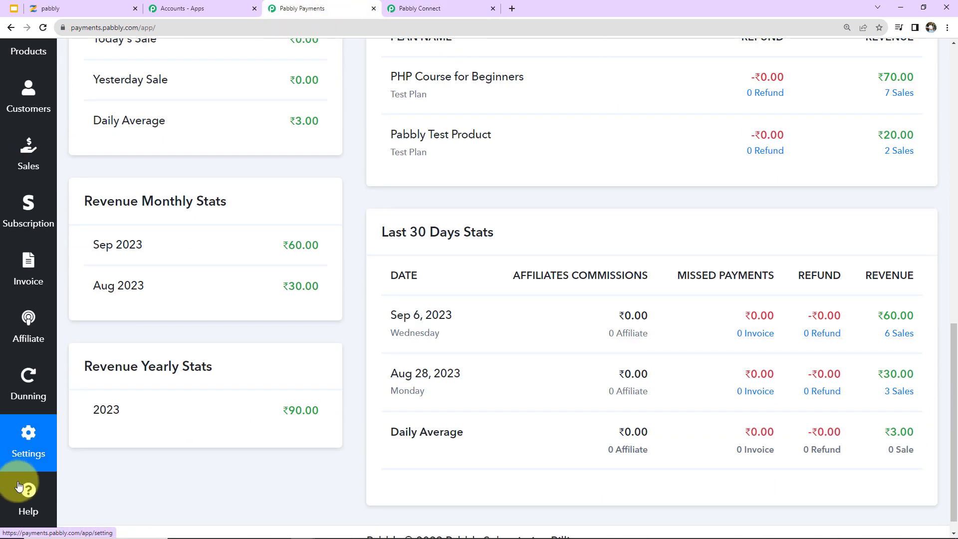
click(27, 442)
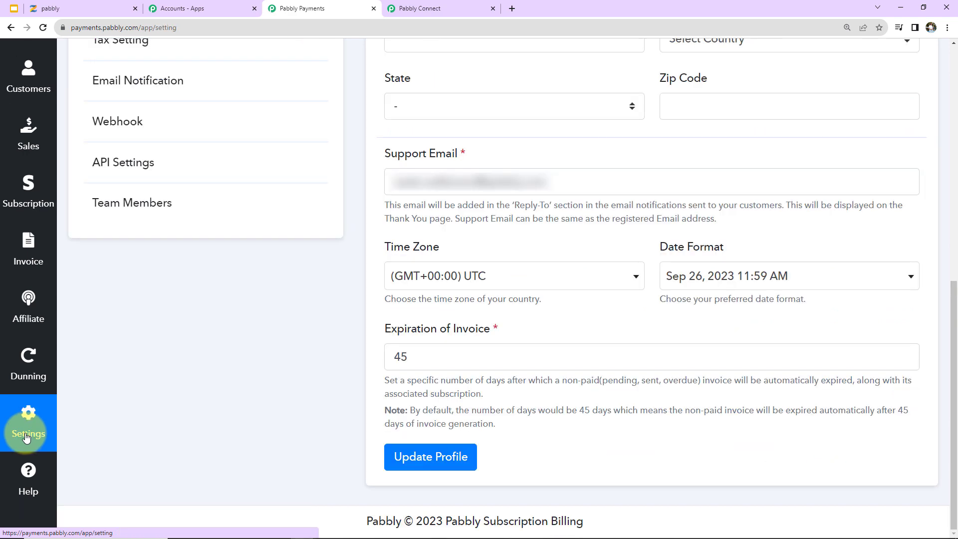
scroll(105, 349, up, 3)
click(66, 243)
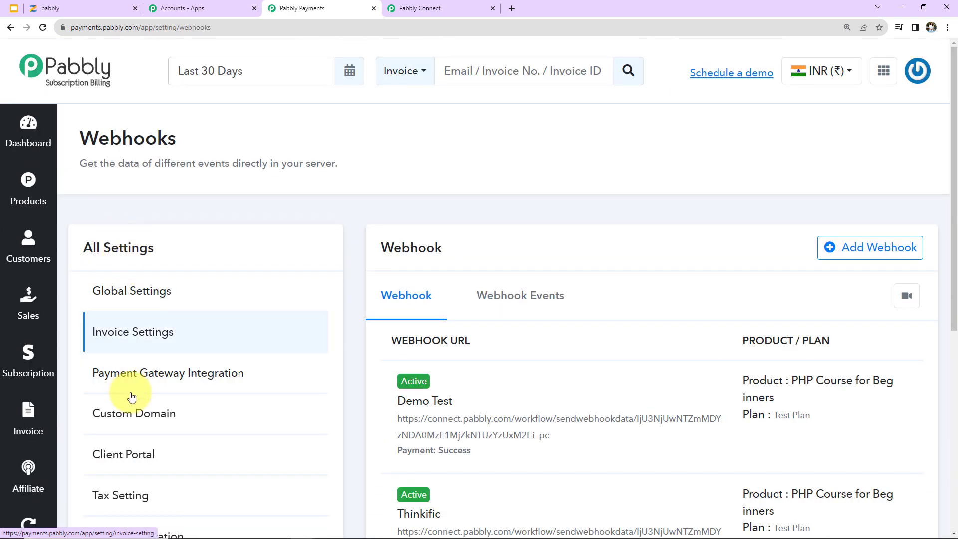
click(853, 247)
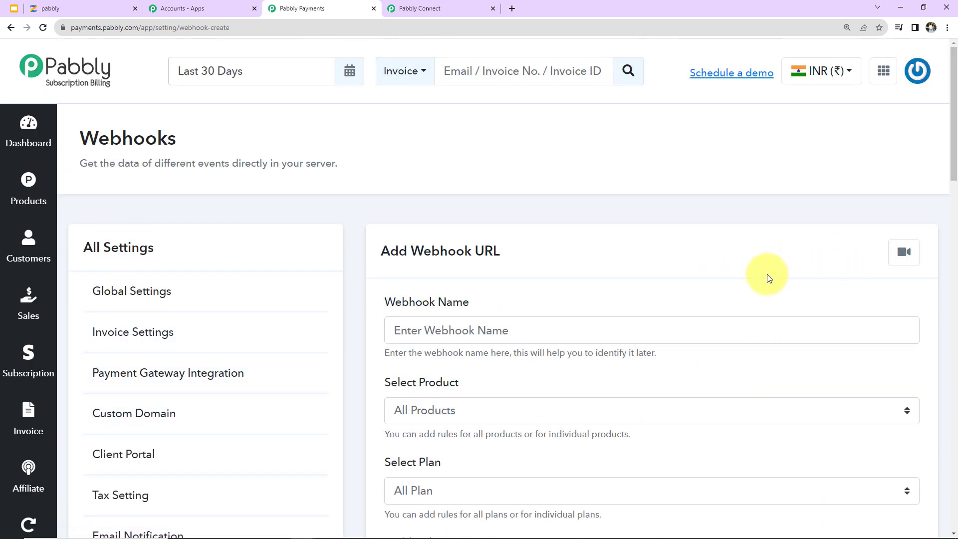
scroll(434, 294, down, 2)
click(451, 212)
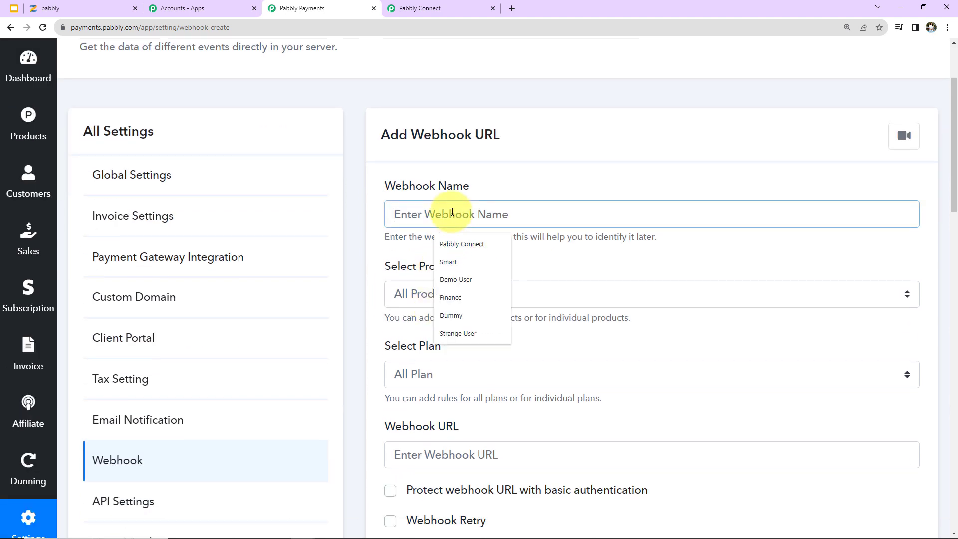
text(Pab)
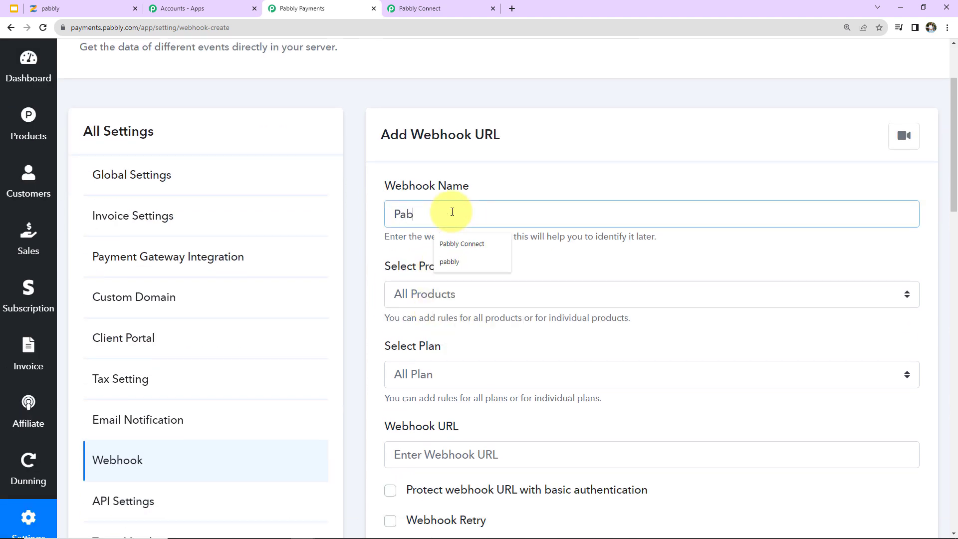
text(bly New WH)
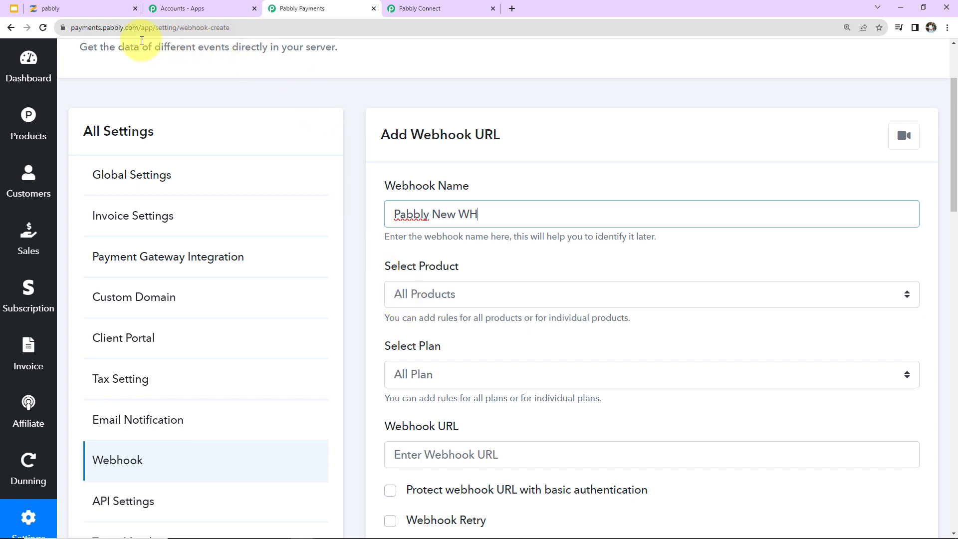
click(88, 10)
click(204, 65)
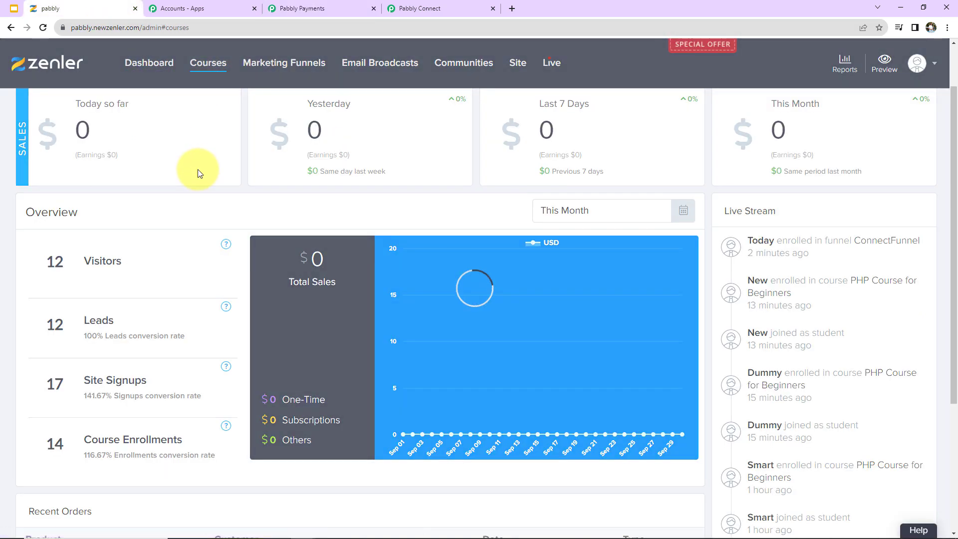
Step: Scroll Zenler's All Courses page to see courses like PHP Course for Beginners
scroll(628, 327, down, 2)
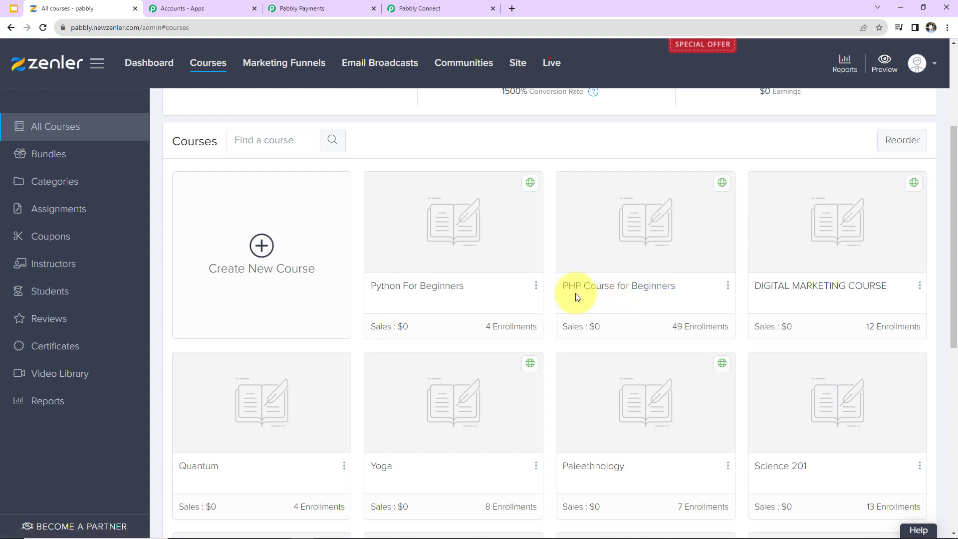
Step: Limit the webhook to PHP Course for Beginners' Test Plan and paste the Pabbly Connect URL
click(307, 9)
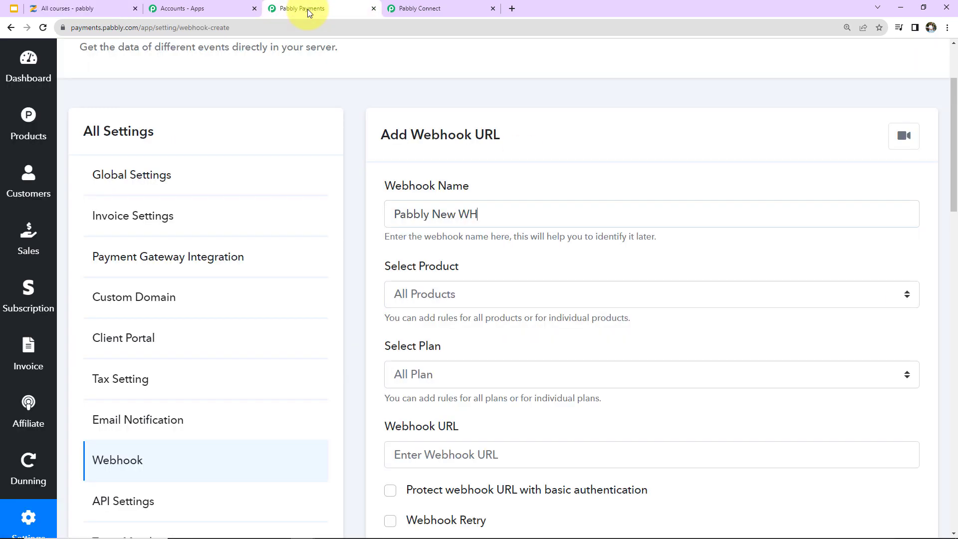
click(434, 299)
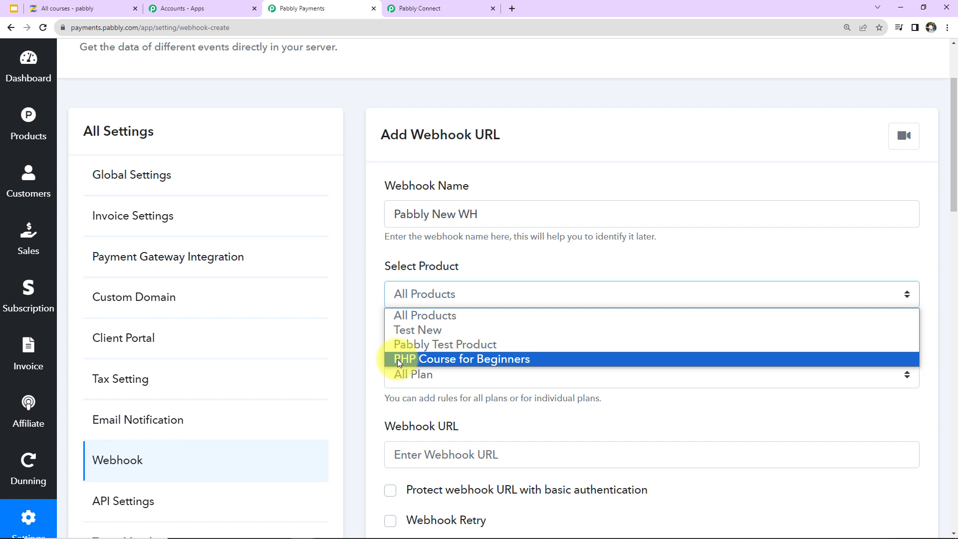
click(448, 360)
click(457, 380)
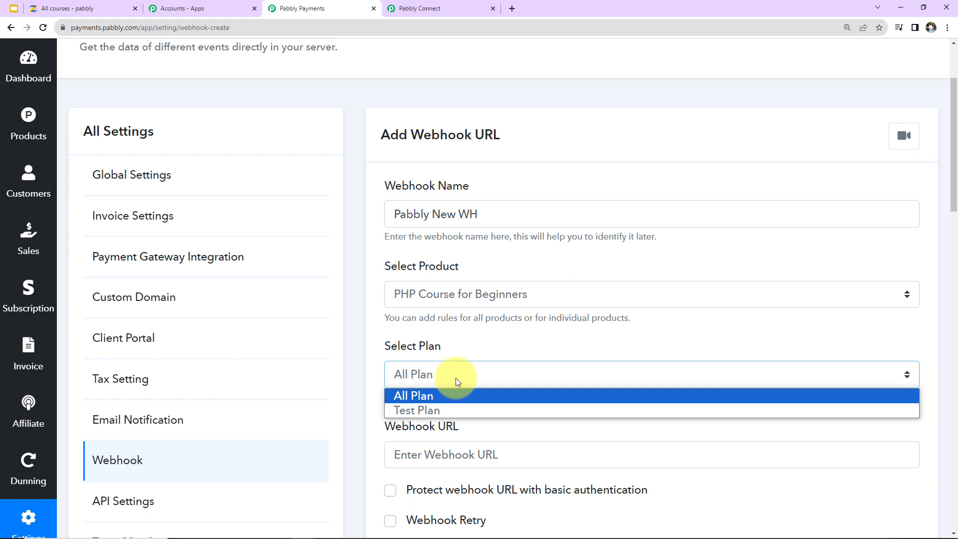
click(413, 409)
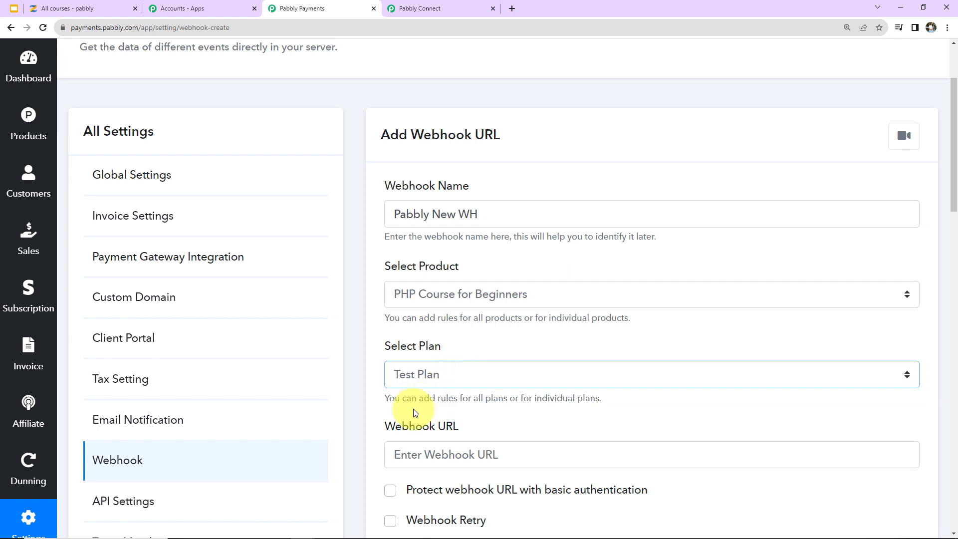
scroll(522, 377, down, 2)
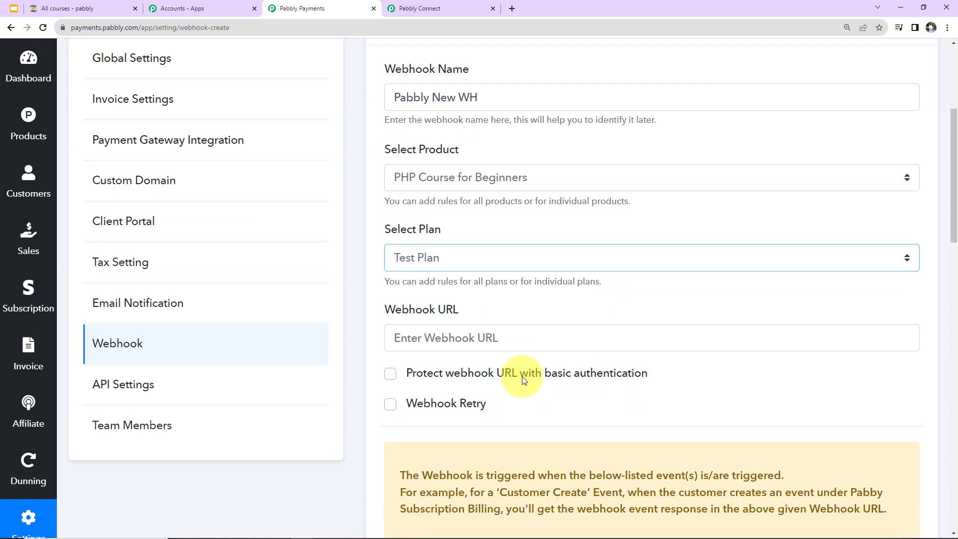
click(442, 344)
key(ctrl+v)
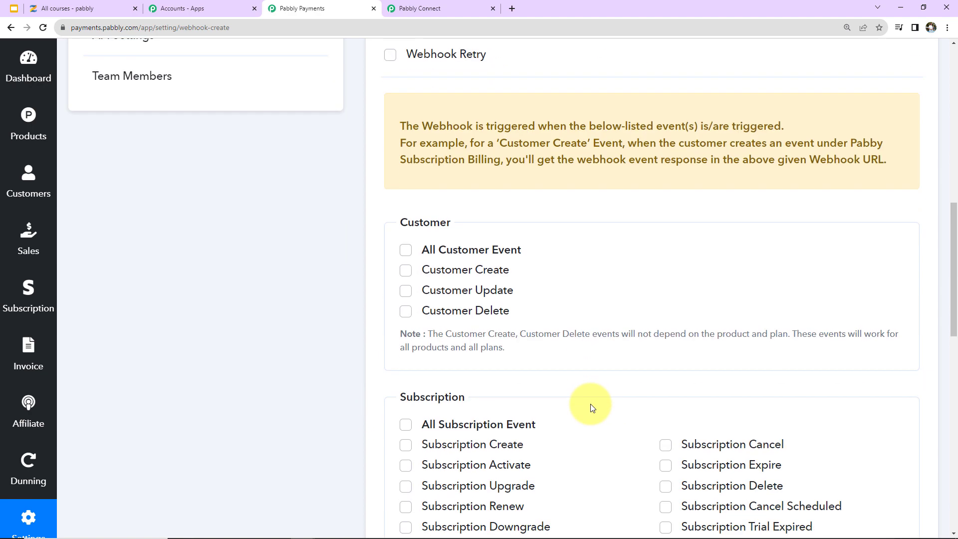
Step: Tick the Successful Payment event, save the webhook, and dismiss the confirmation
scroll(592, 408, down, 7)
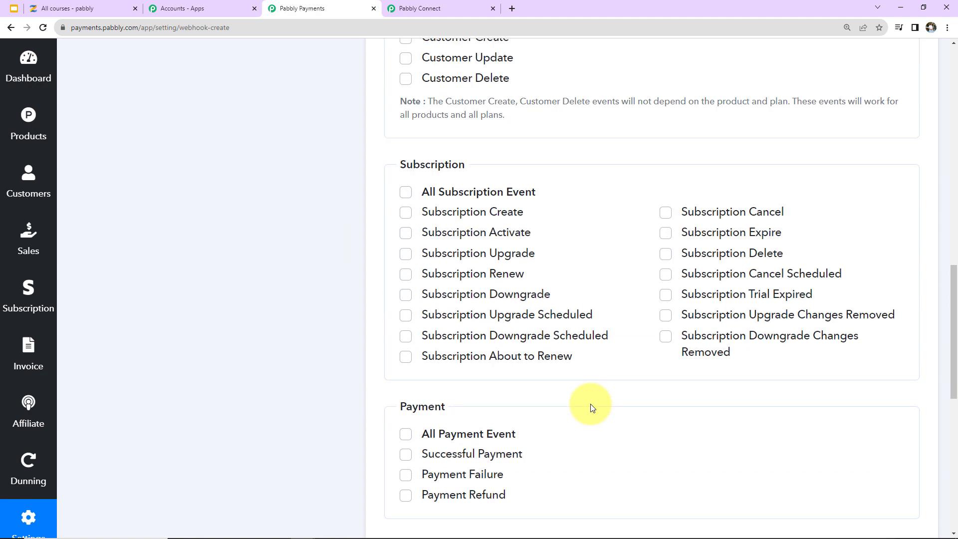
click(405, 339)
scroll(571, 353, down, 7)
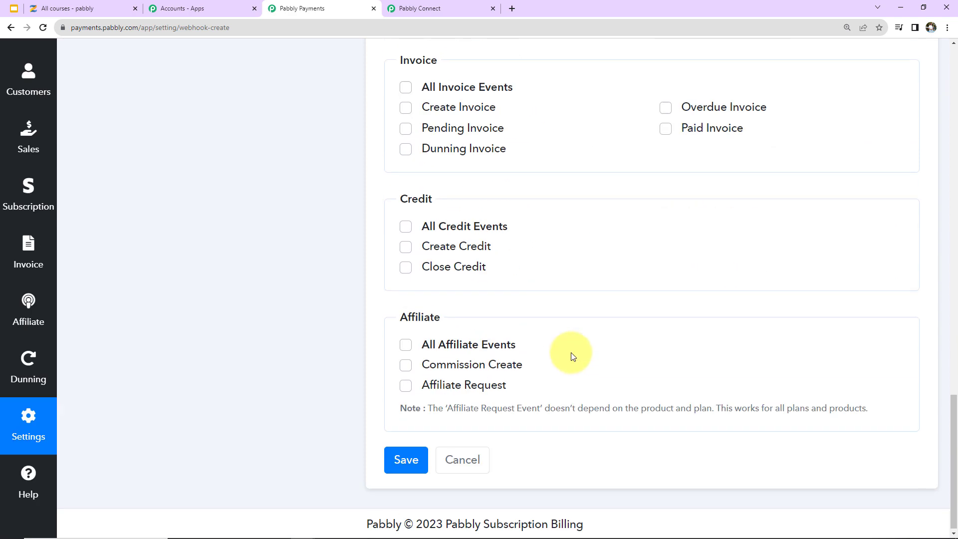
click(405, 456)
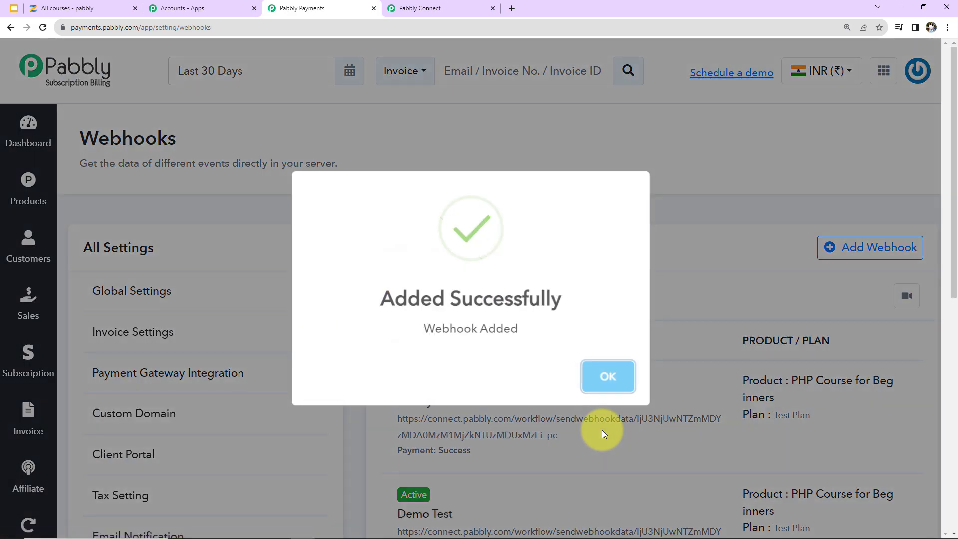
click(599, 382)
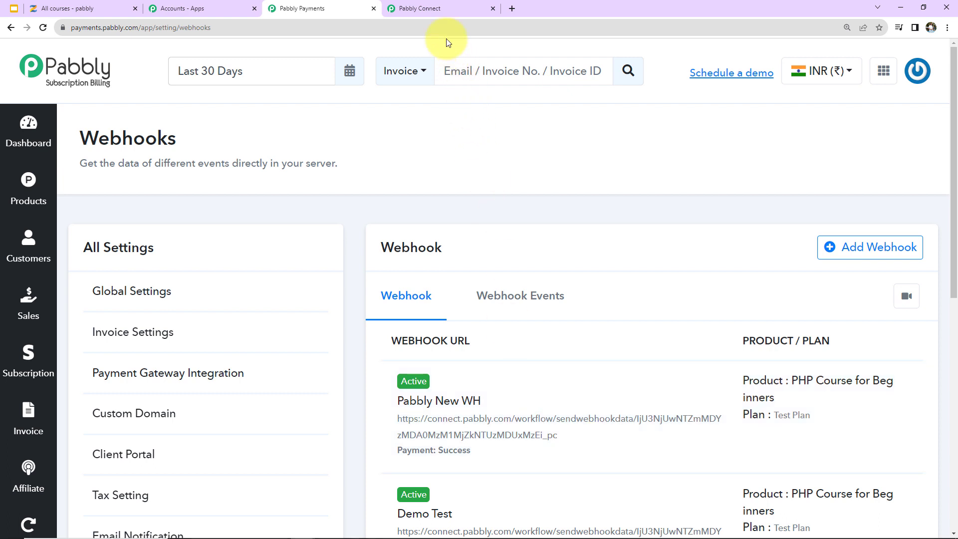
Step: Re-capture the webhook response in Pabbly Connect, then open Subscription Billing's Products list
click(441, 10)
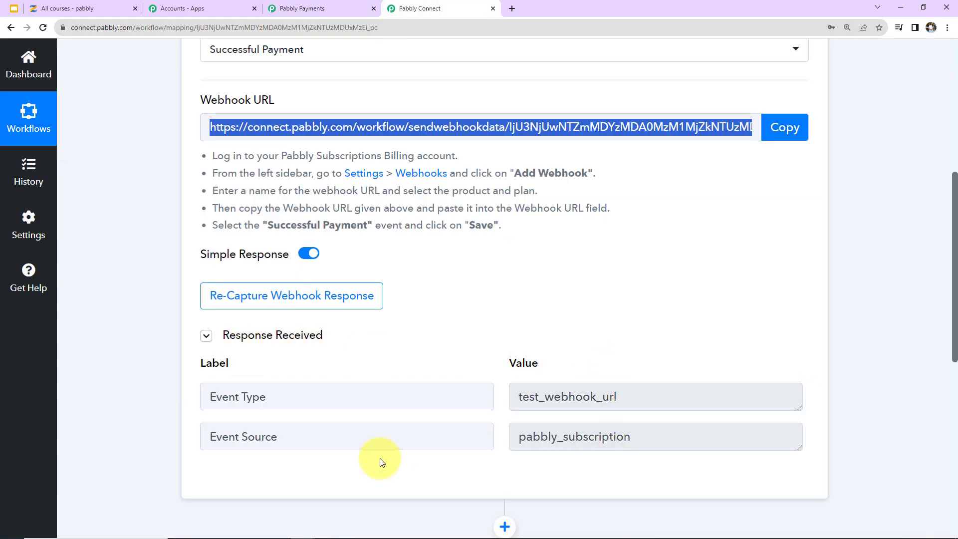
click(342, 295)
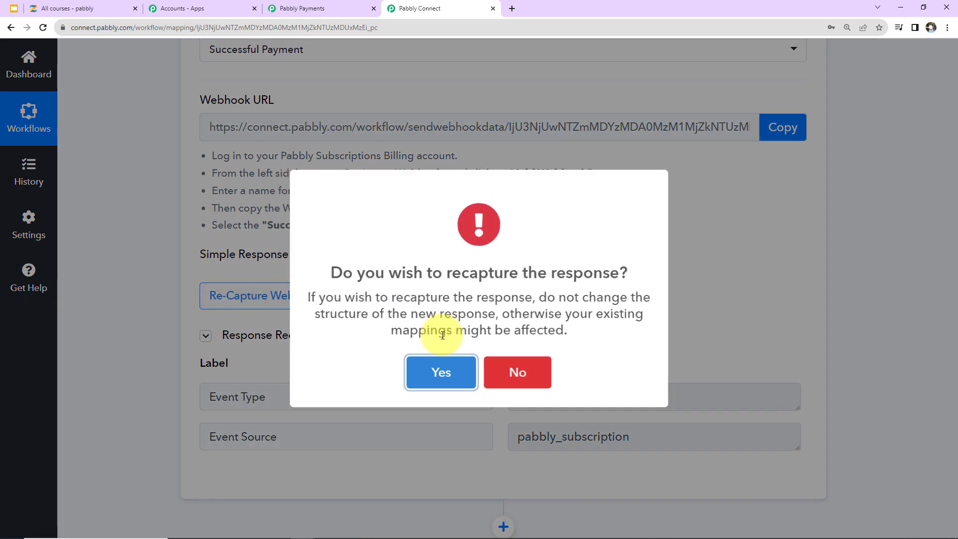
click(433, 382)
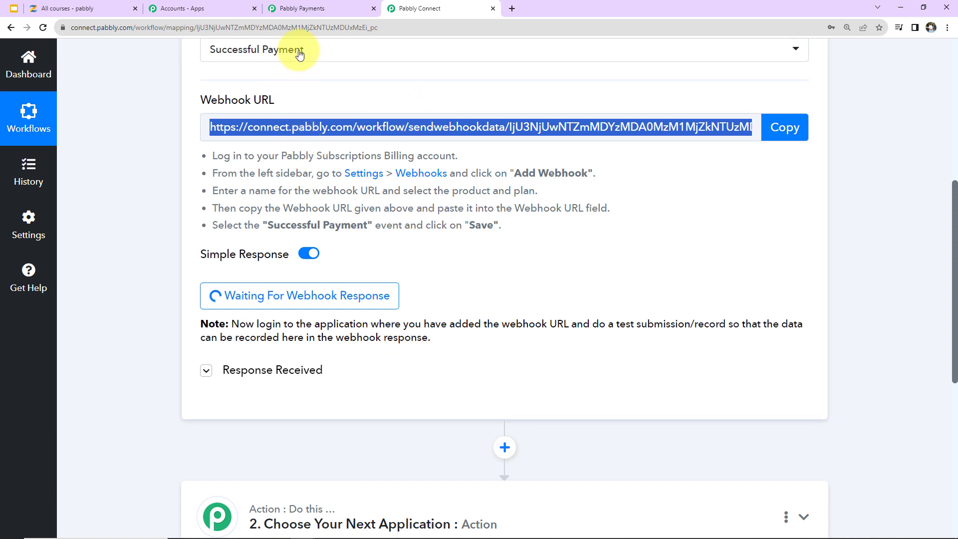
click(304, 9)
click(32, 199)
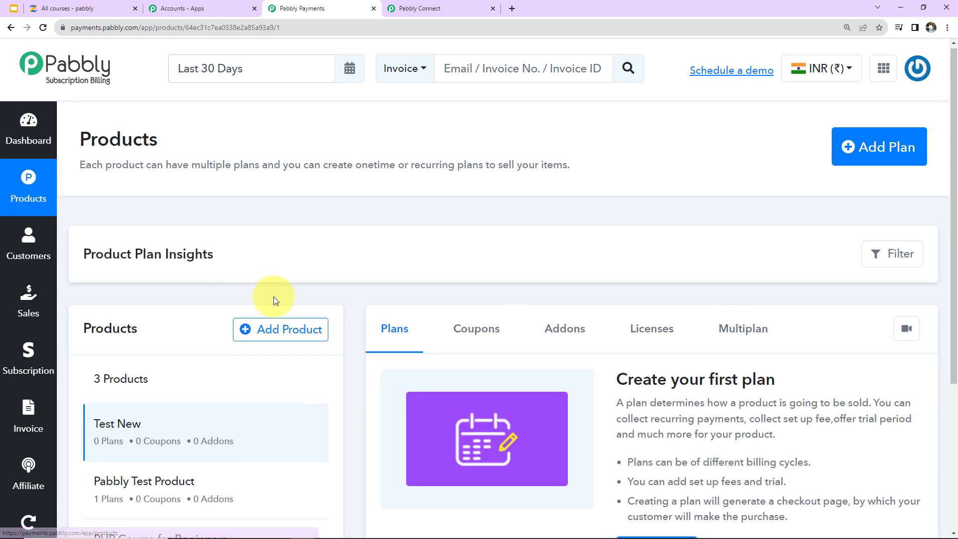
Step: Open the checkout page for PHP Course for Beginners' Test Plan
scroll(273, 297, down, 2)
click(110, 432)
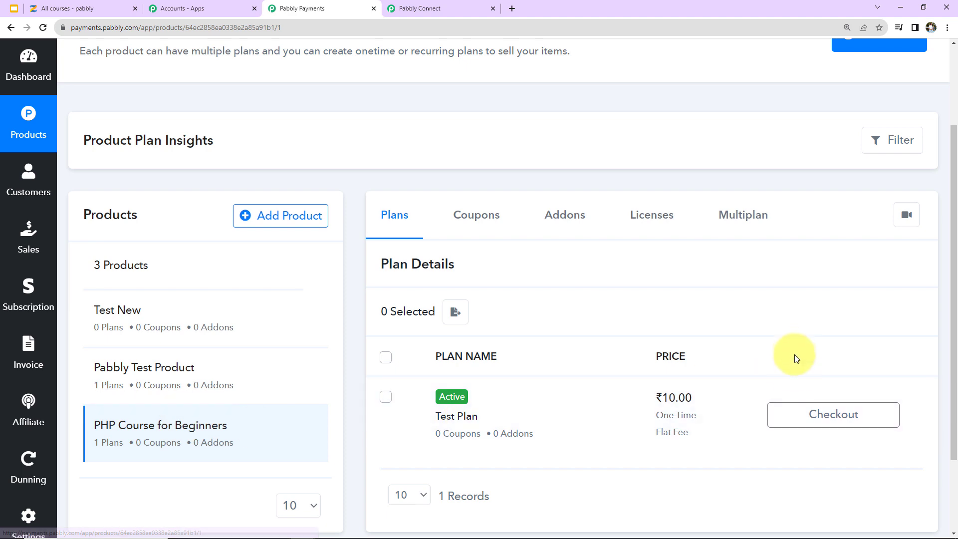
scroll(795, 350, down, 2)
click(828, 415)
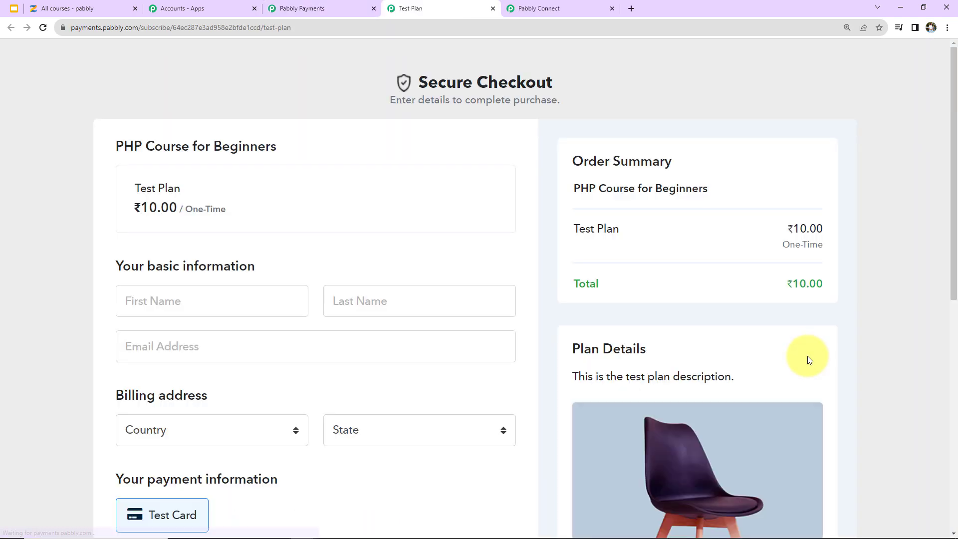
scroll(218, 305, down, 2)
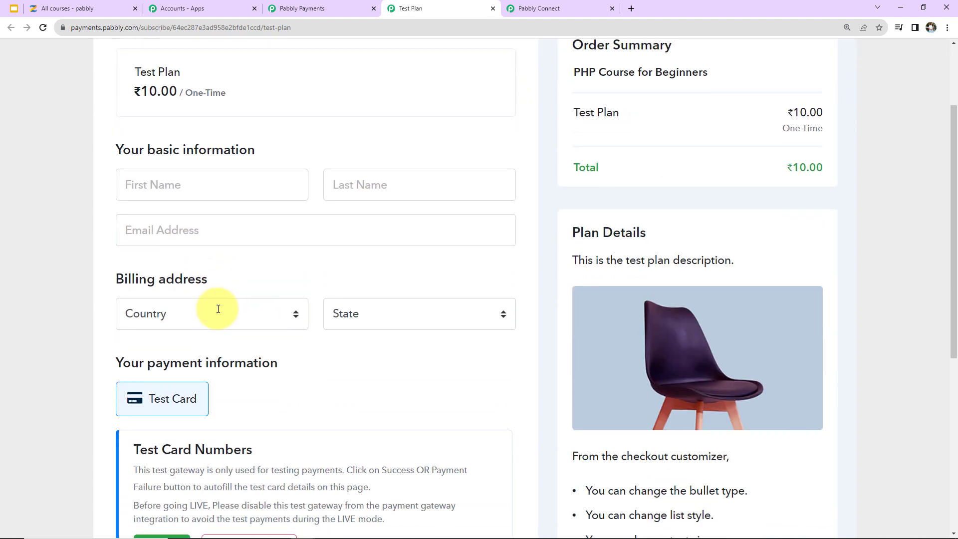
Step: Enter the buyer's first name, last name and e-mail, with country India and state Madhya Pradesh
click(182, 189)
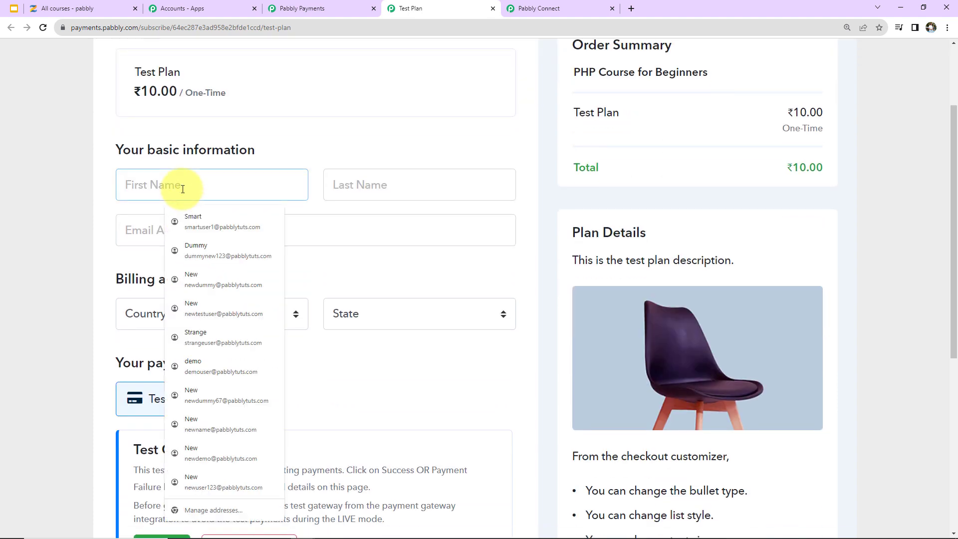
text(New)
click(327, 189)
text(Smart)
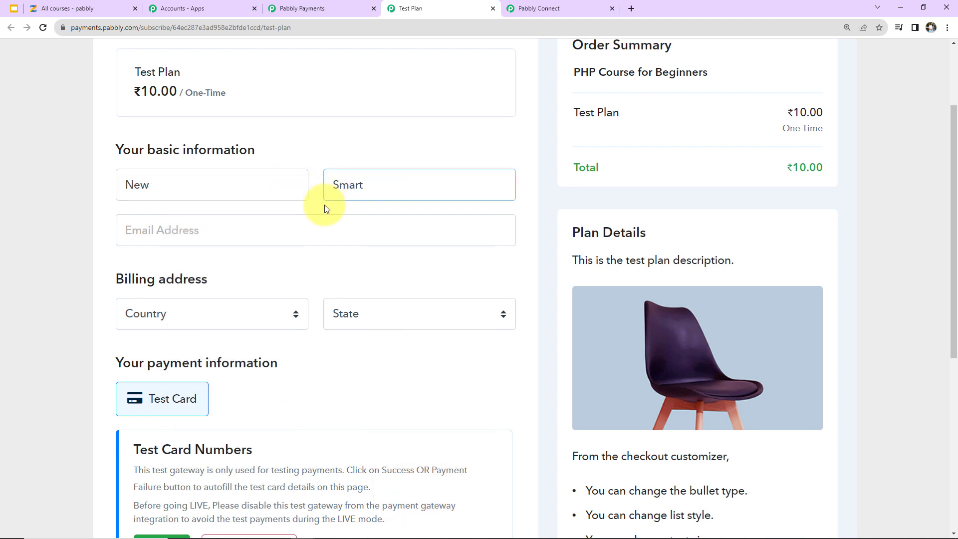
click(315, 226)
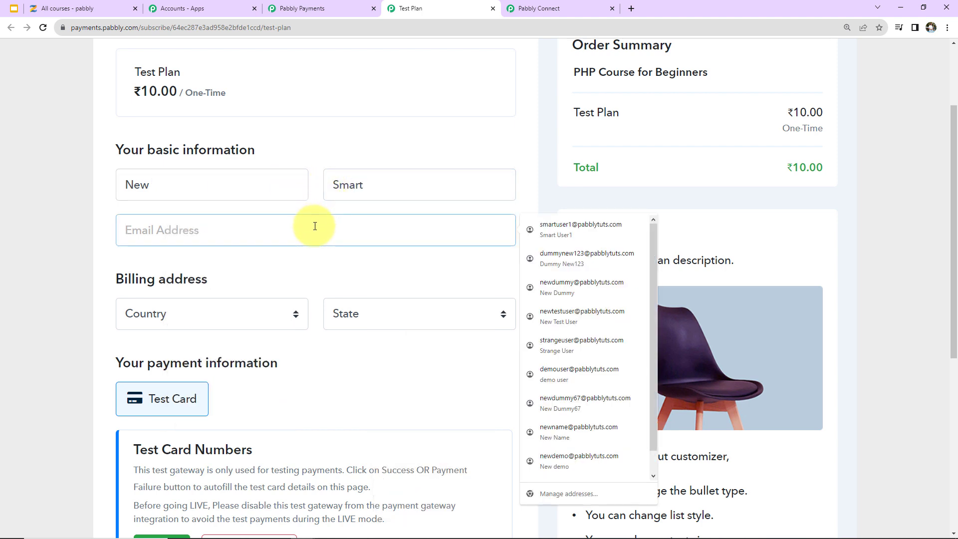
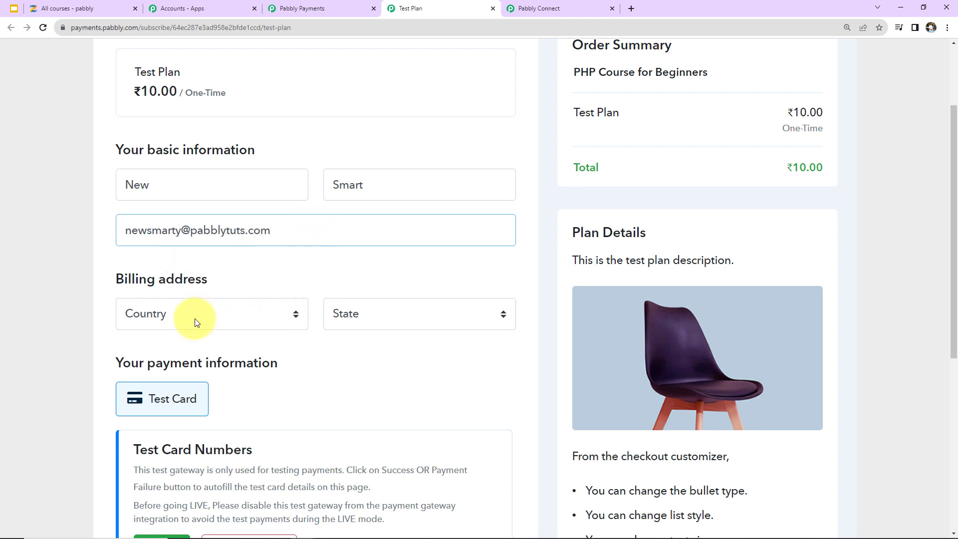
click(195, 318)
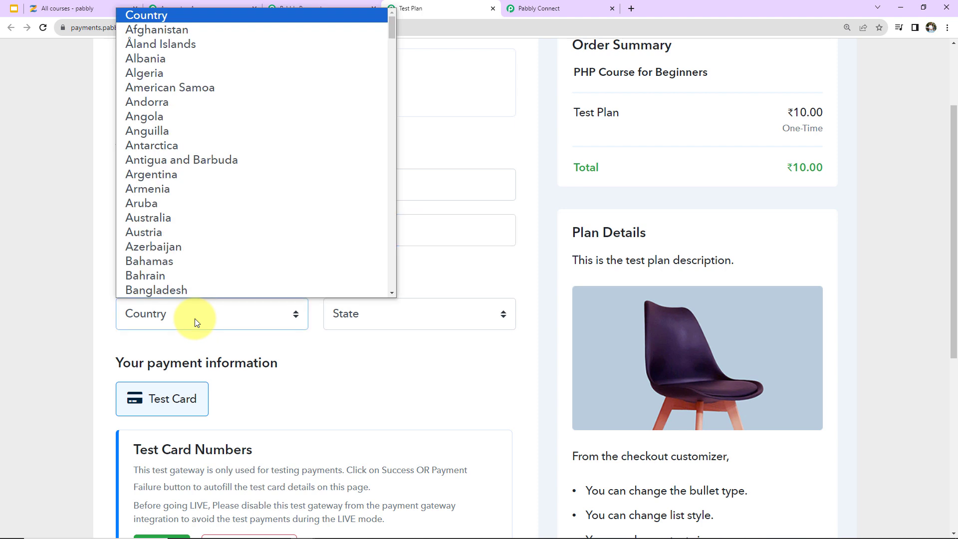
text(india)
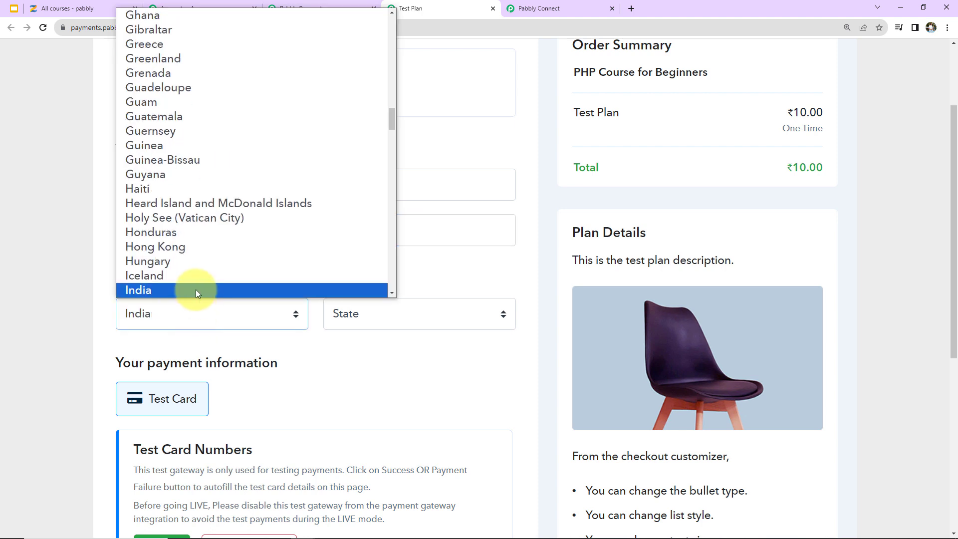
click(196, 289)
click(372, 309)
text(m)
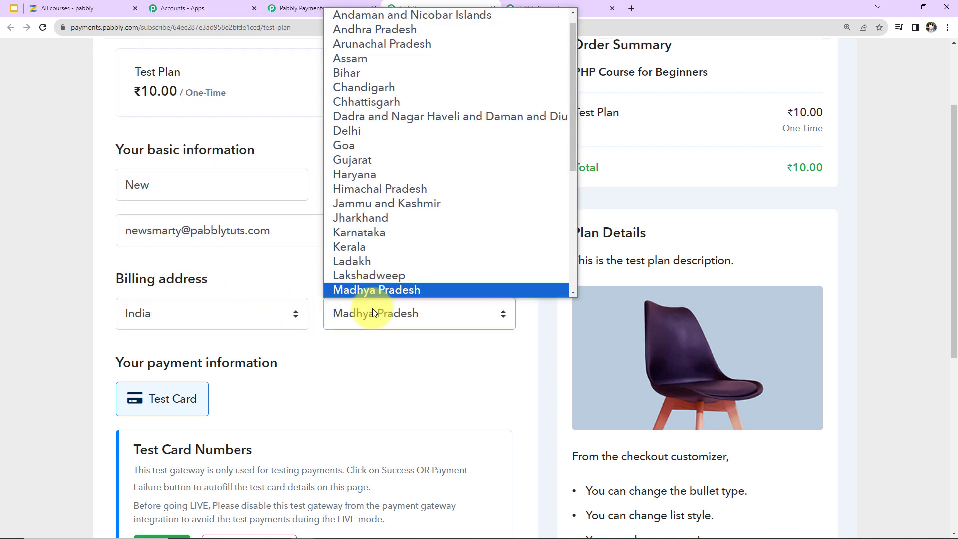
click(385, 289)
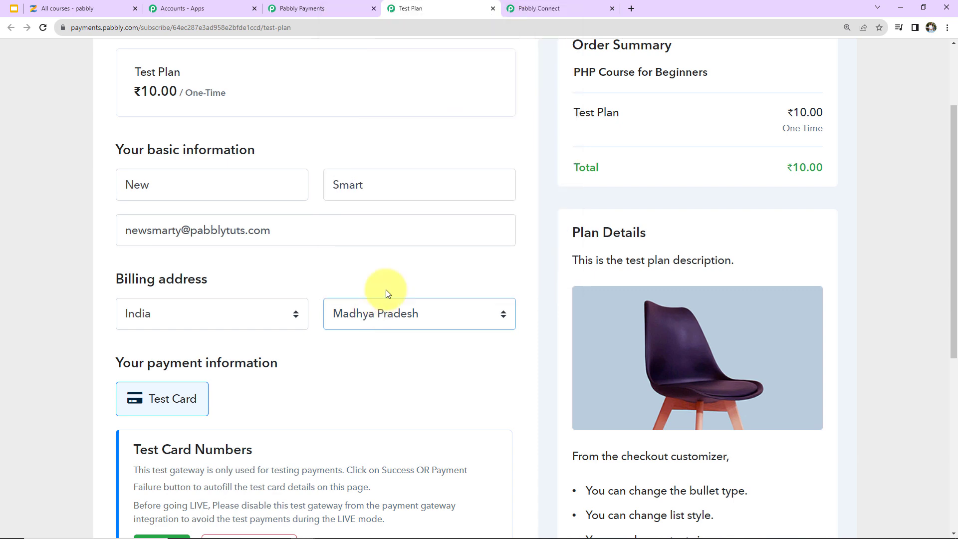
Step: Pay with the autofilled test card and CVV, complete the order, and check the workflow
scroll(348, 366, down, 5)
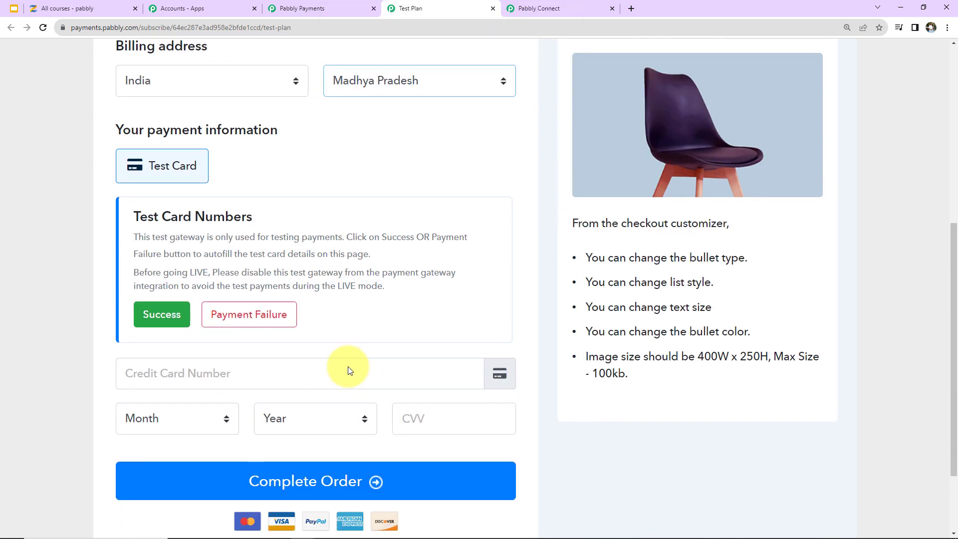
scroll(313, 317, down, 2)
click(274, 275)
click(243, 301)
click(429, 316)
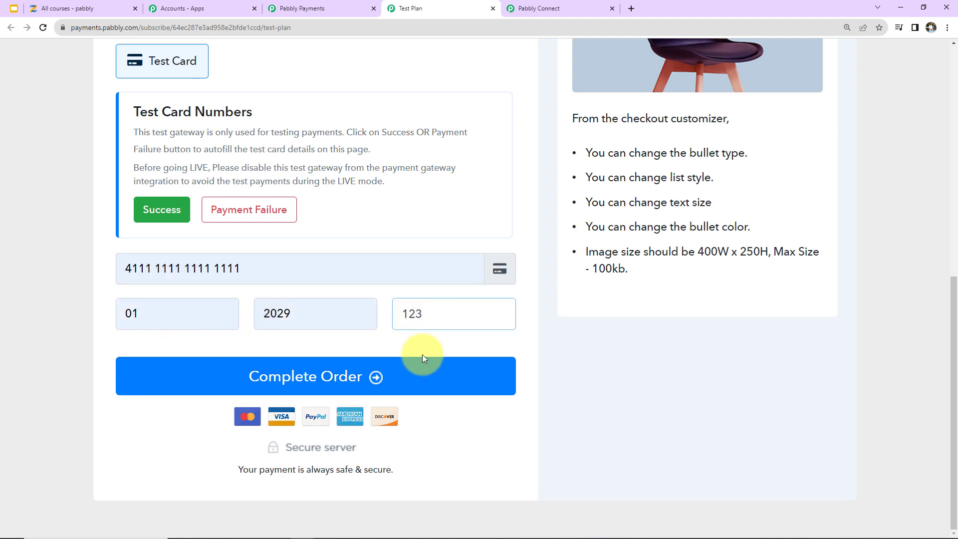
click(413, 376)
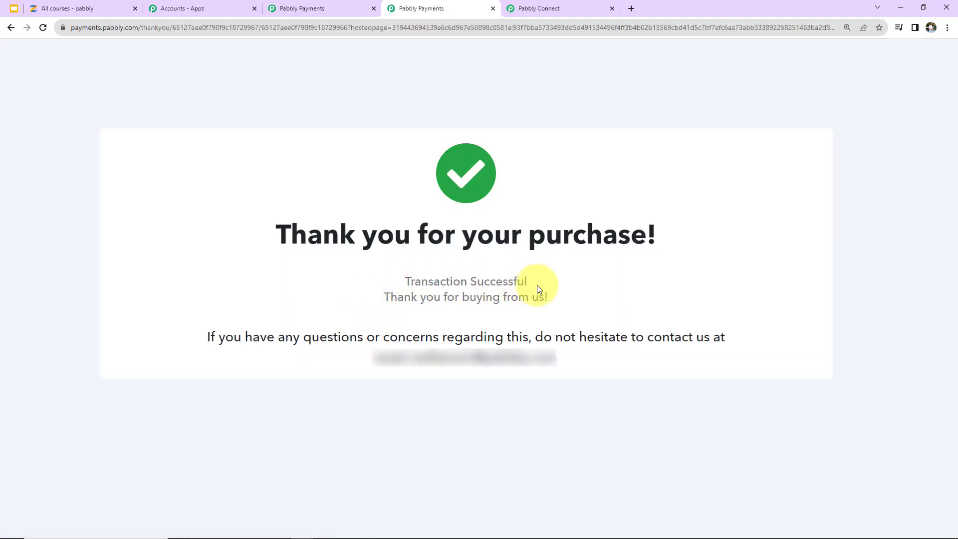
click(544, 9)
Step: Scroll through the captured invoice and subscription fields down to the '2. Choose Your Next Application' card
scroll(897, 283, down, 2)
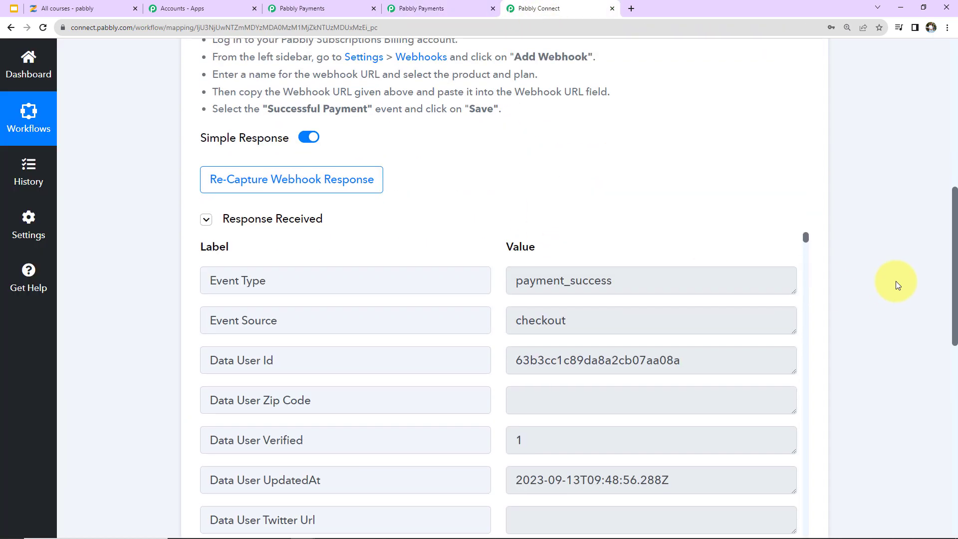
scroll(896, 284, down, 2)
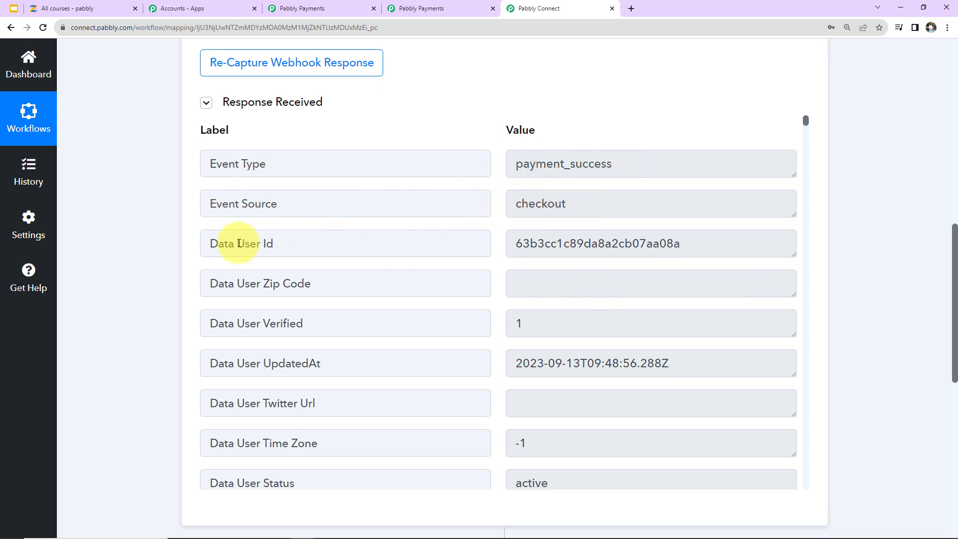
scroll(568, 291, down, 1)
scroll(567, 291, down, 2)
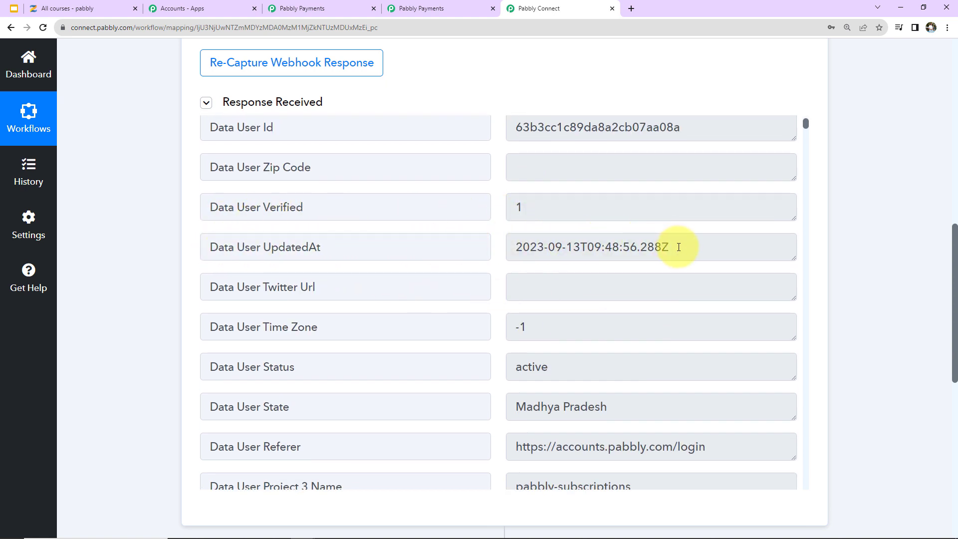
scroll(661, 318, down, 5)
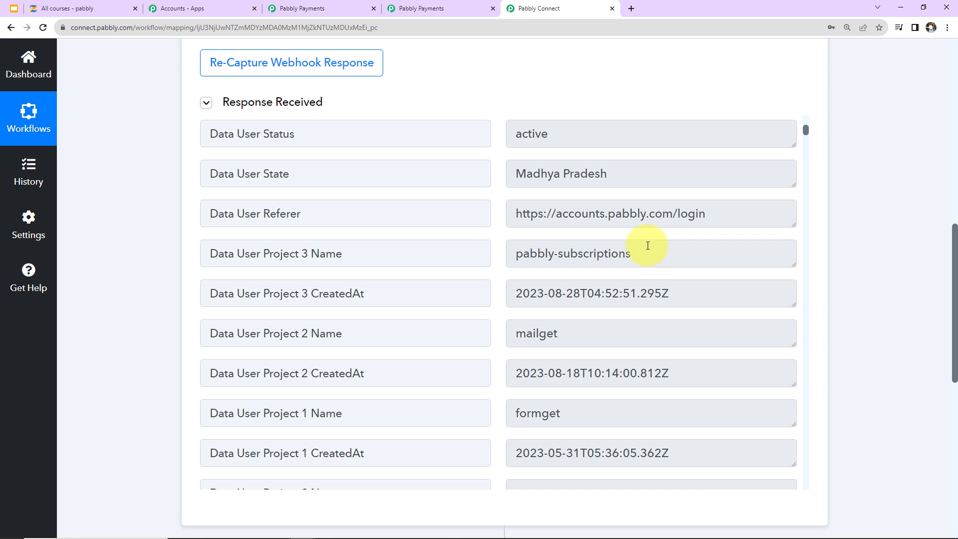
scroll(642, 249, down, 8)
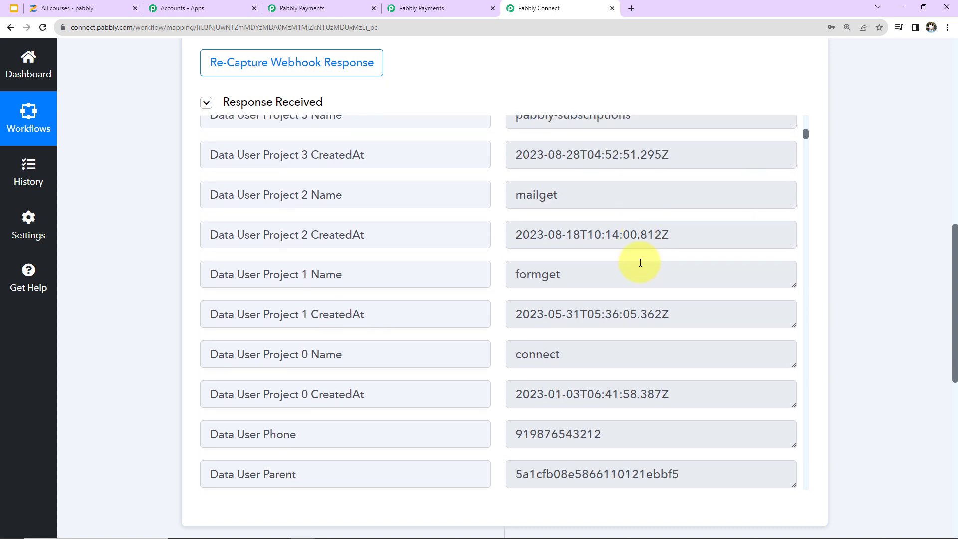
scroll(641, 263, down, 10)
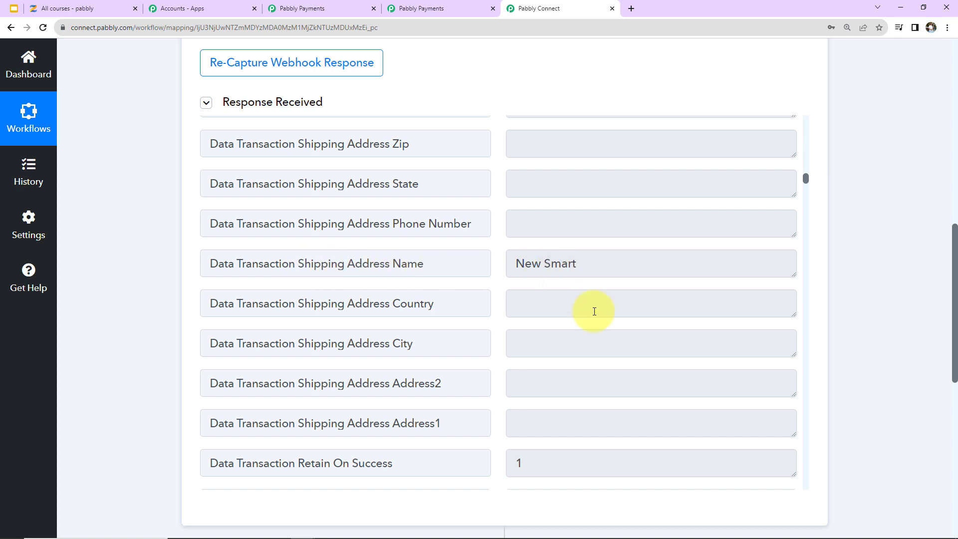
scroll(604, 316, down, 5)
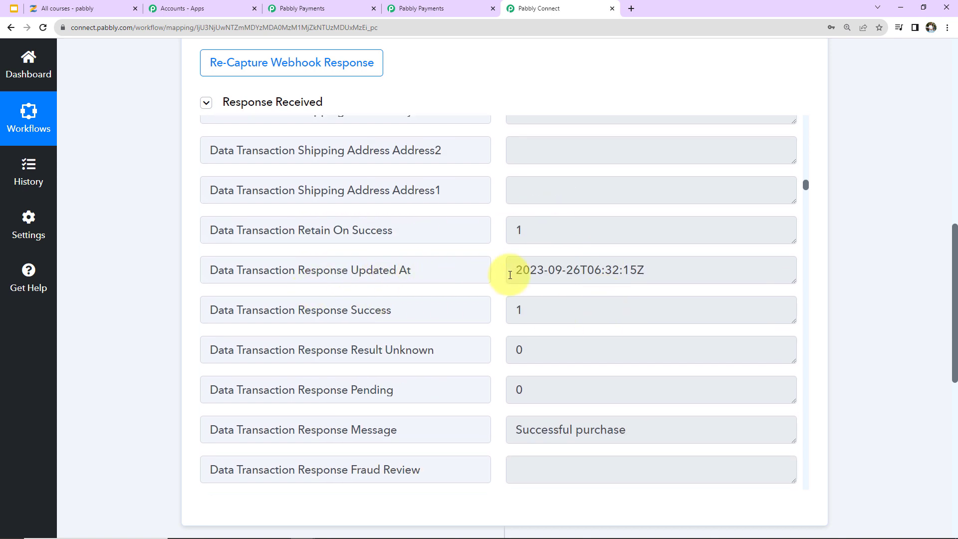
scroll(669, 303, down, 16)
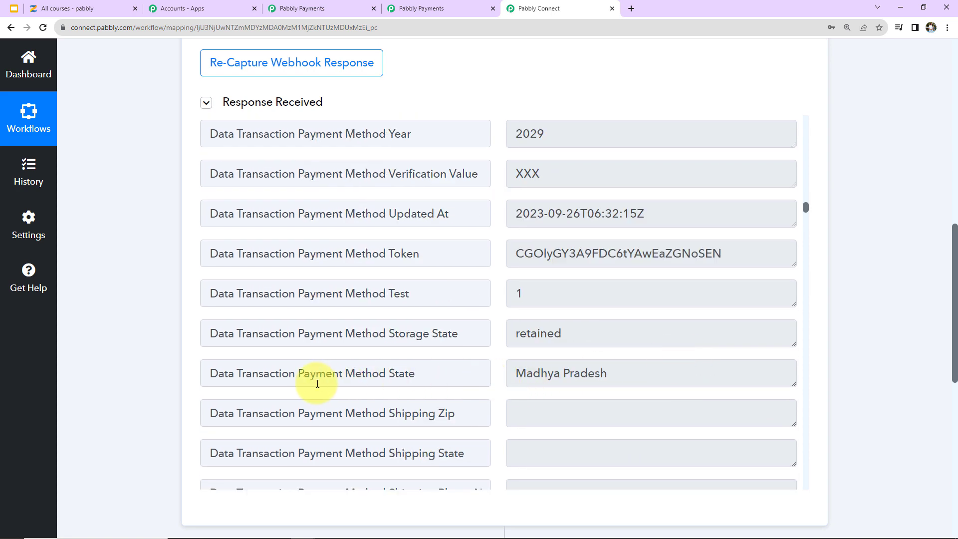
scroll(696, 339, down, 14)
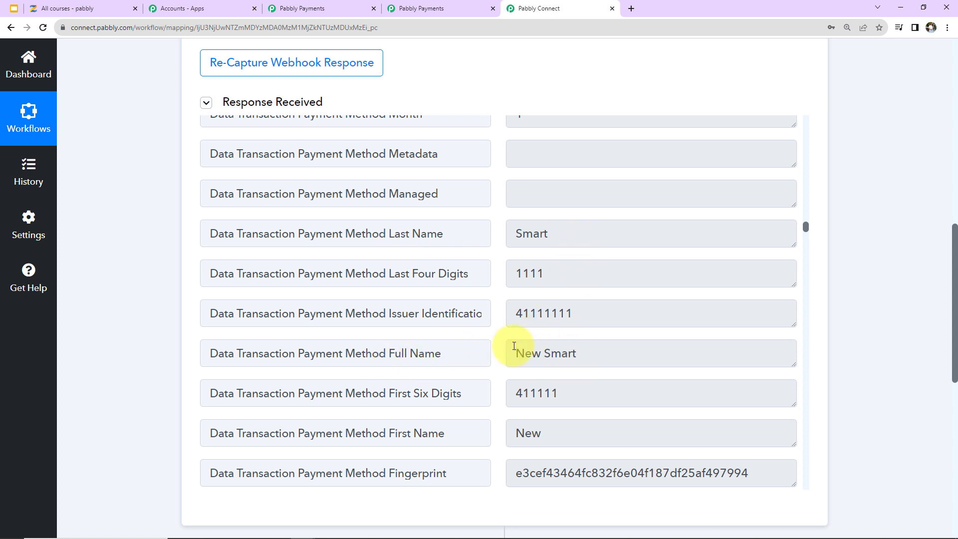
scroll(588, 376, down, 5)
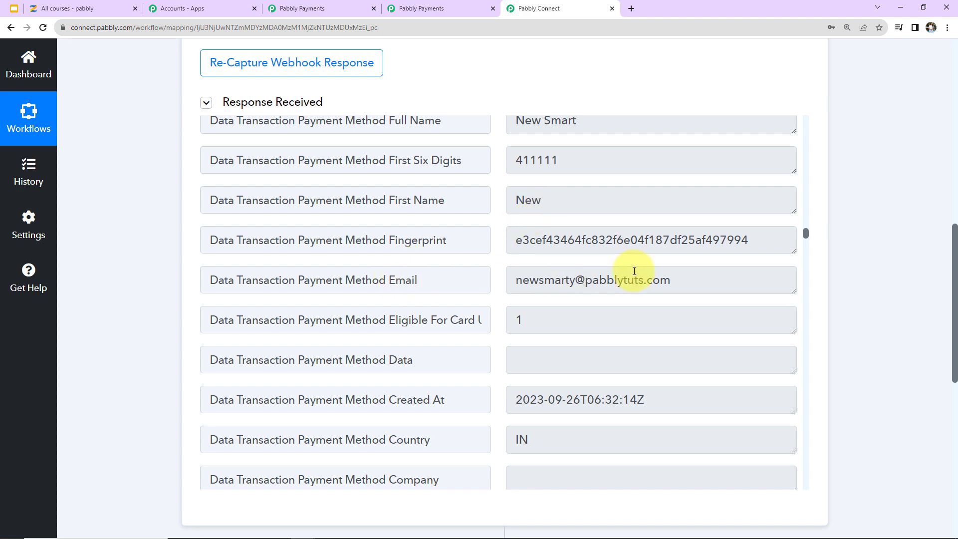
scroll(630, 280, down, 15)
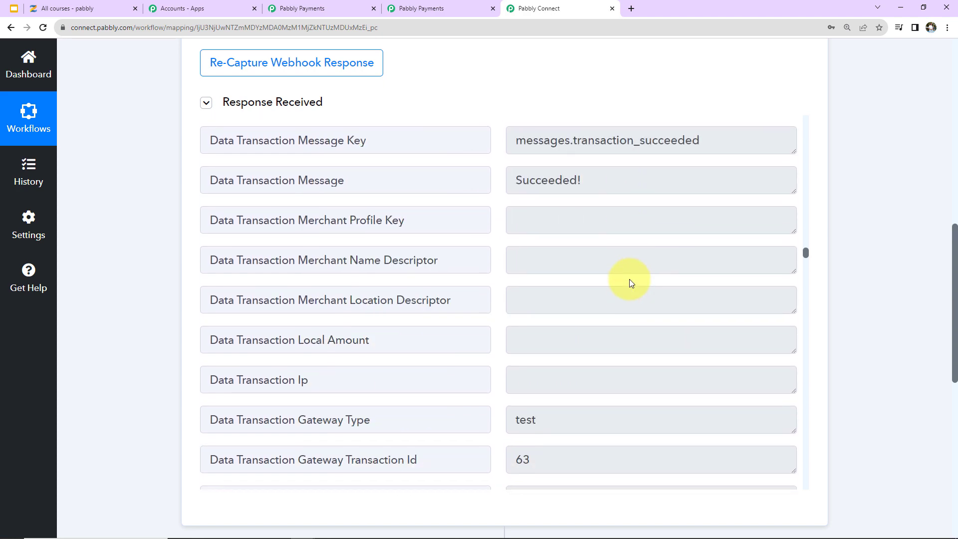
scroll(630, 280, down, 20)
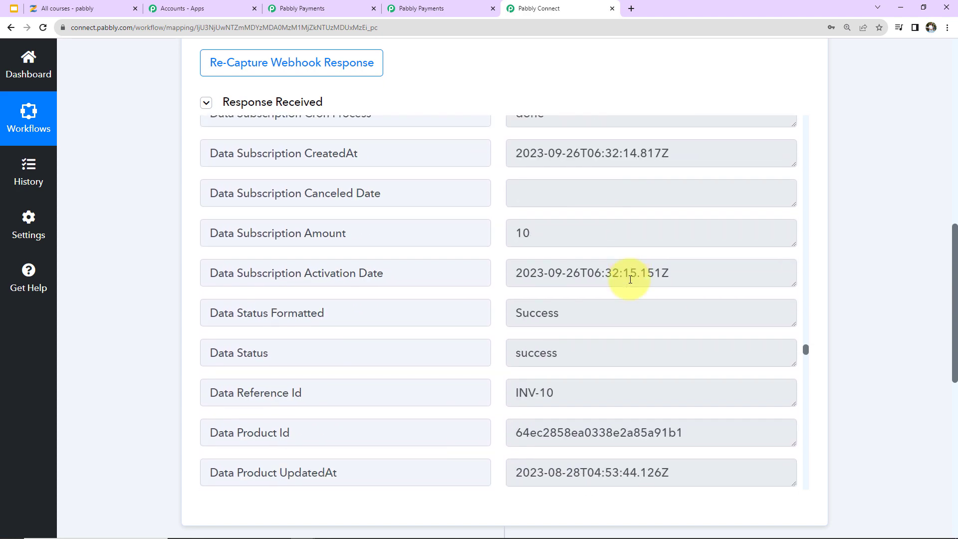
scroll(626, 287, down, 3)
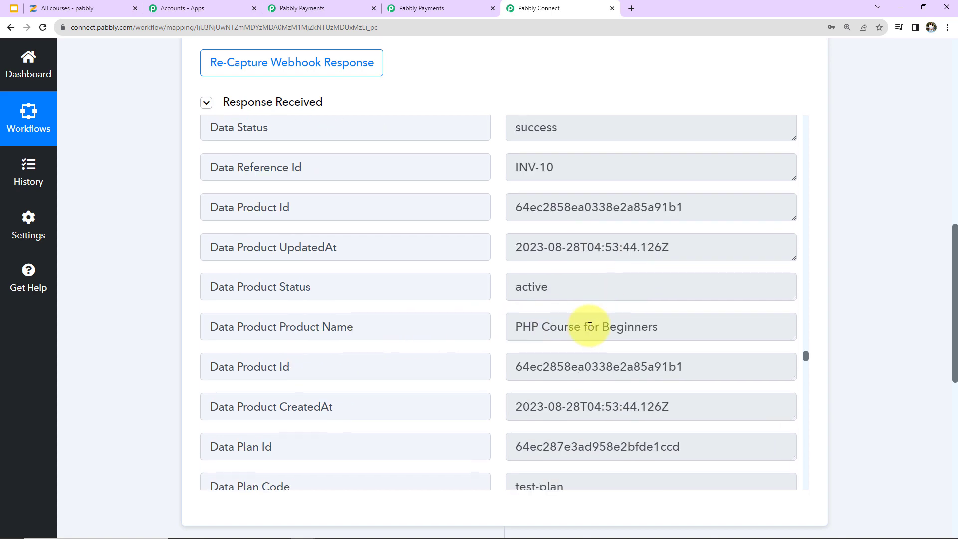
scroll(590, 327, down, 3)
scroll(590, 327, down, 3)
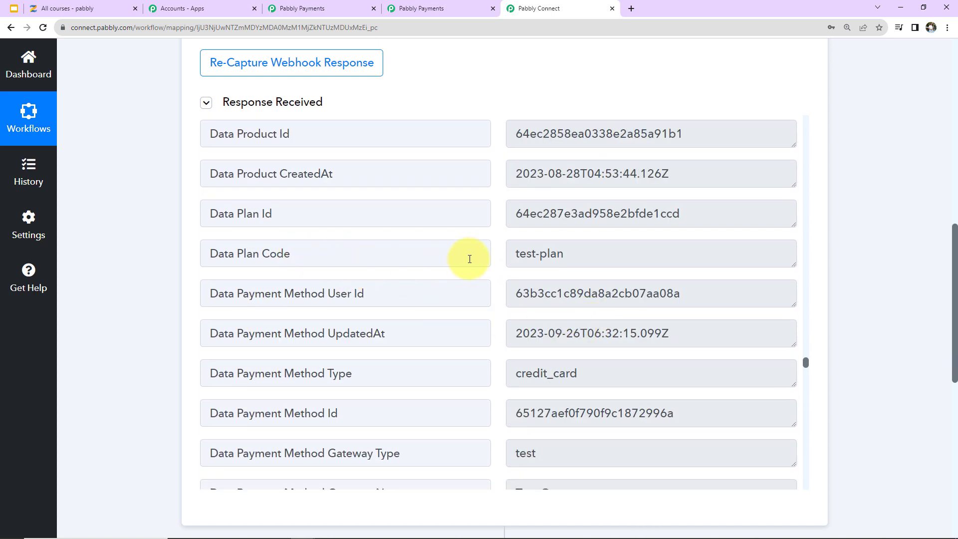
scroll(609, 309, down, 15)
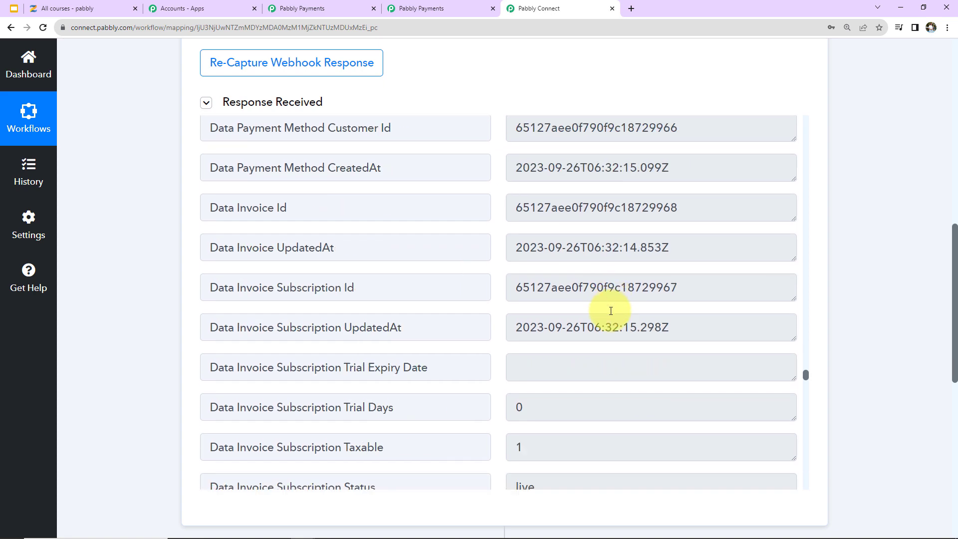
scroll(611, 311, down, 5)
scroll(610, 311, down, 6)
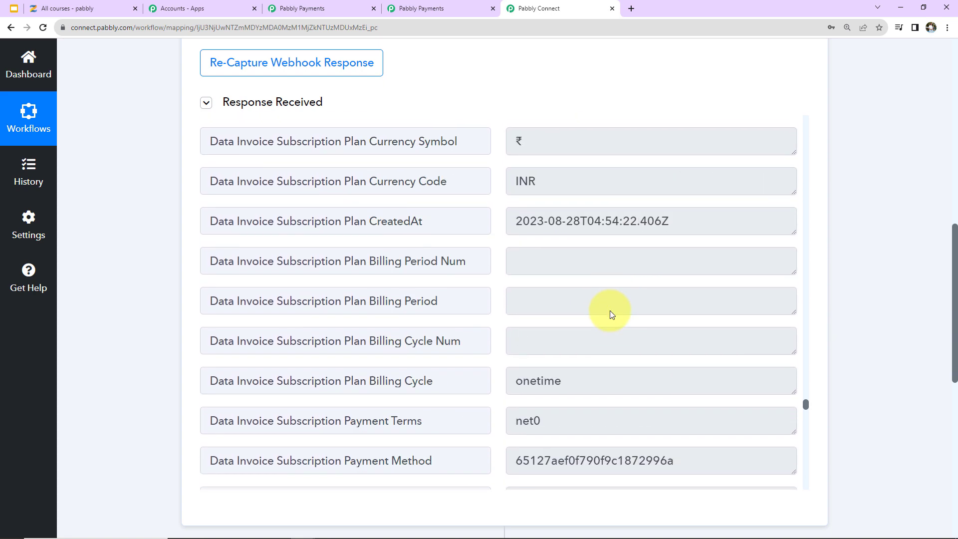
scroll(611, 311, down, 6)
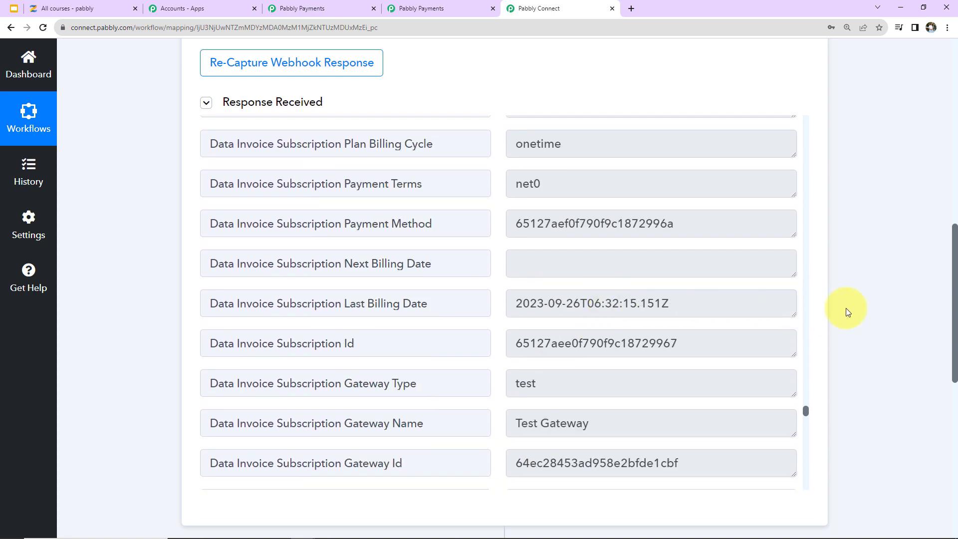
scroll(847, 310, down, 5)
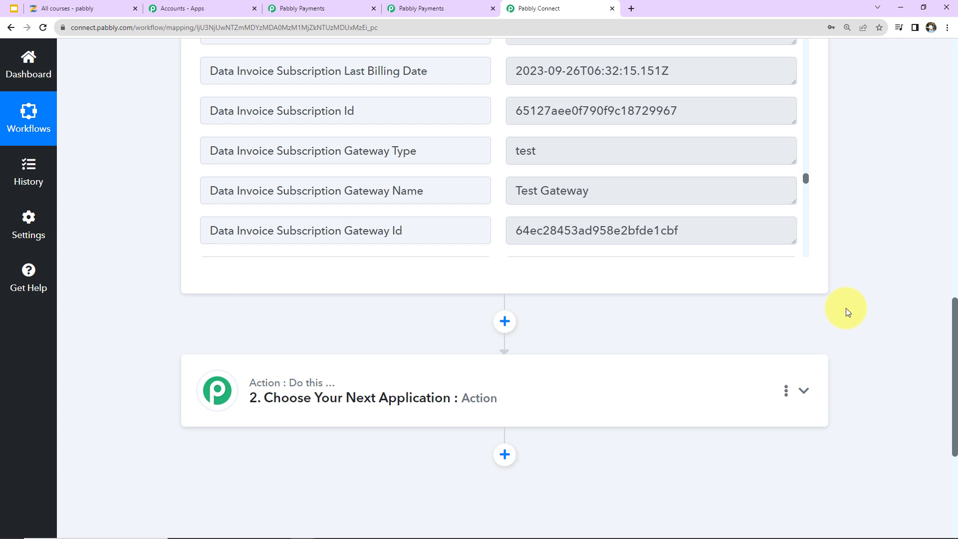
Step: Set the action step to Zenler with the Enroll User to a Course event
scroll(738, 391, down, 2)
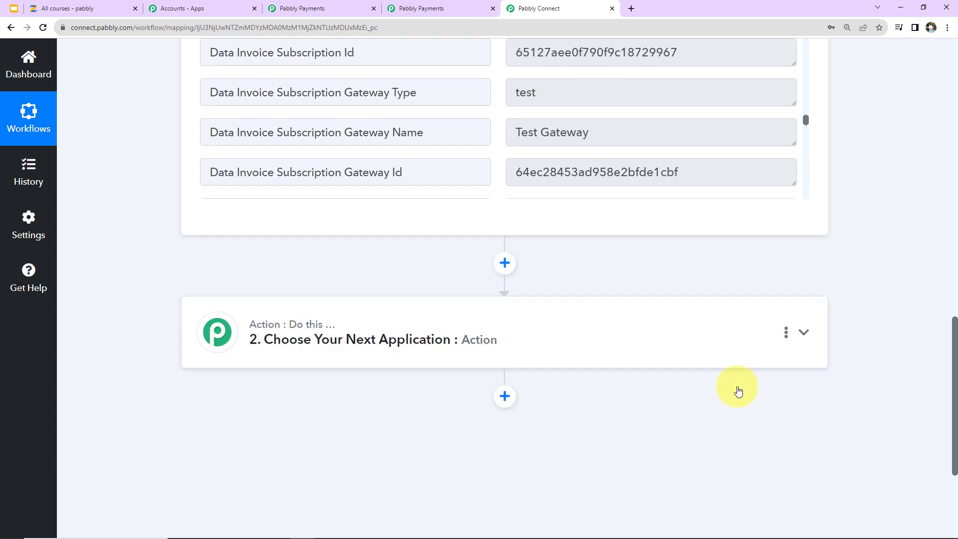
click(599, 295)
click(252, 360)
text(zenler)
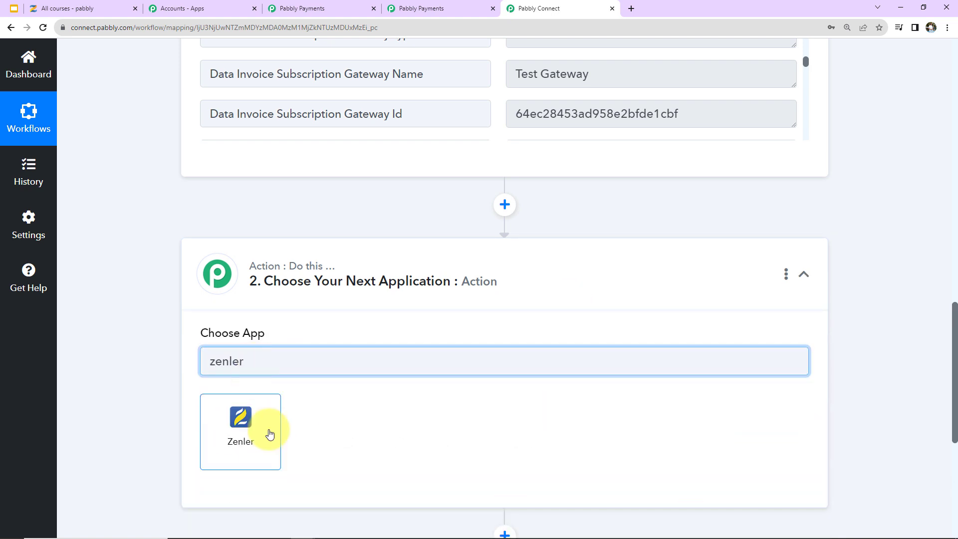
click(268, 433)
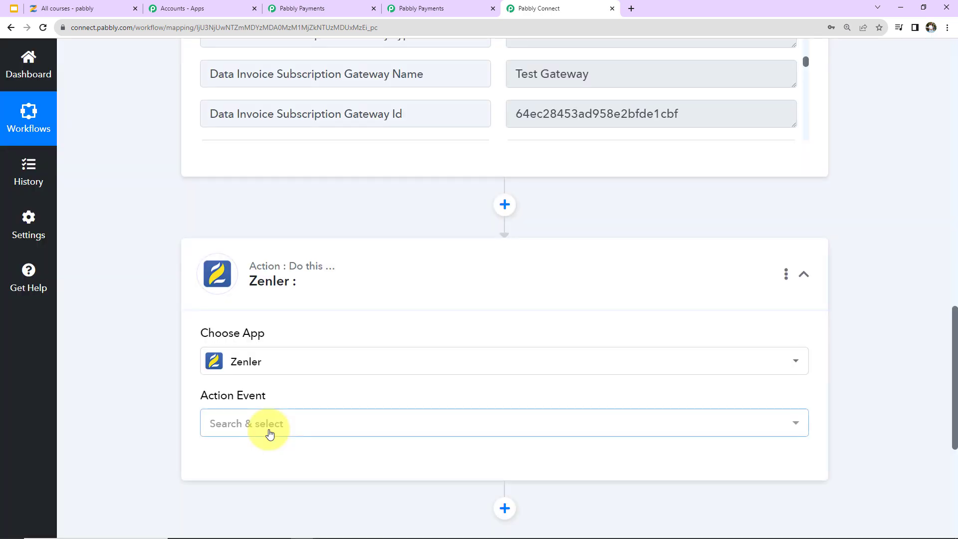
click(270, 433)
click(269, 273)
Step: Start a new Zenler #5 connection and switch to the Zenler tab
click(258, 467)
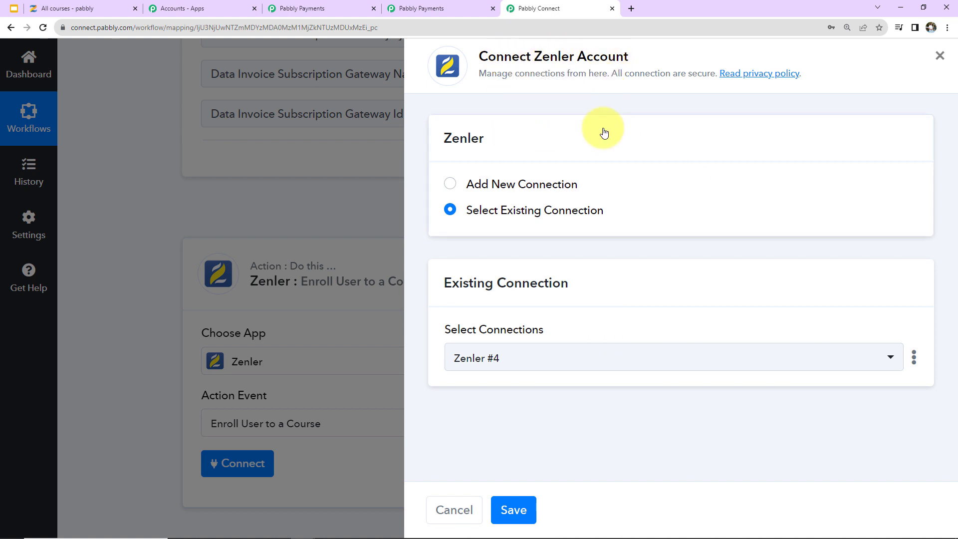
click(451, 187)
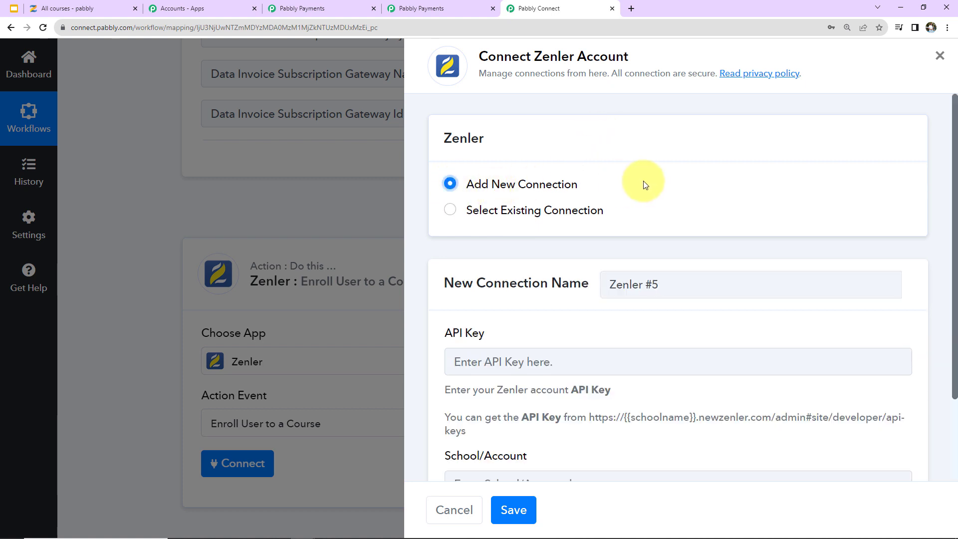
scroll(646, 185, down, 2)
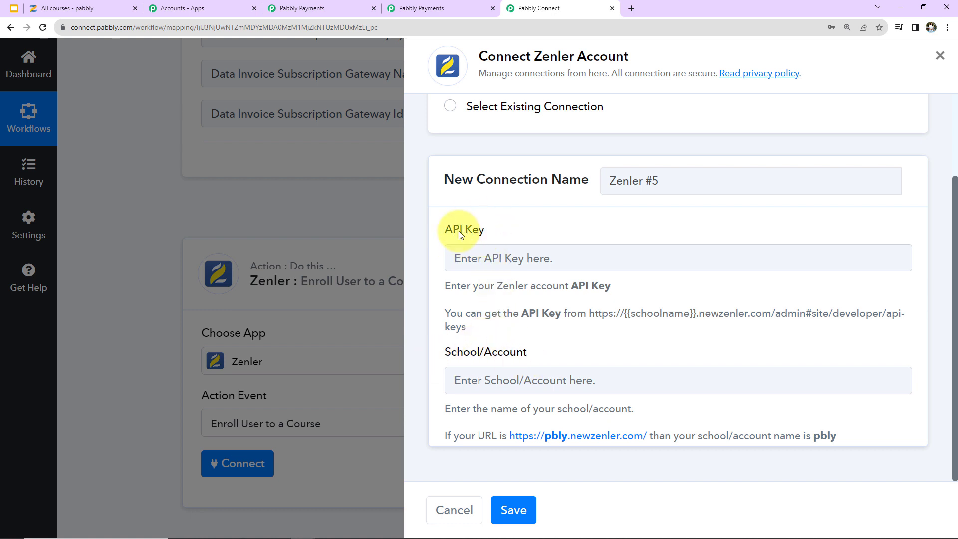
click(78, 10)
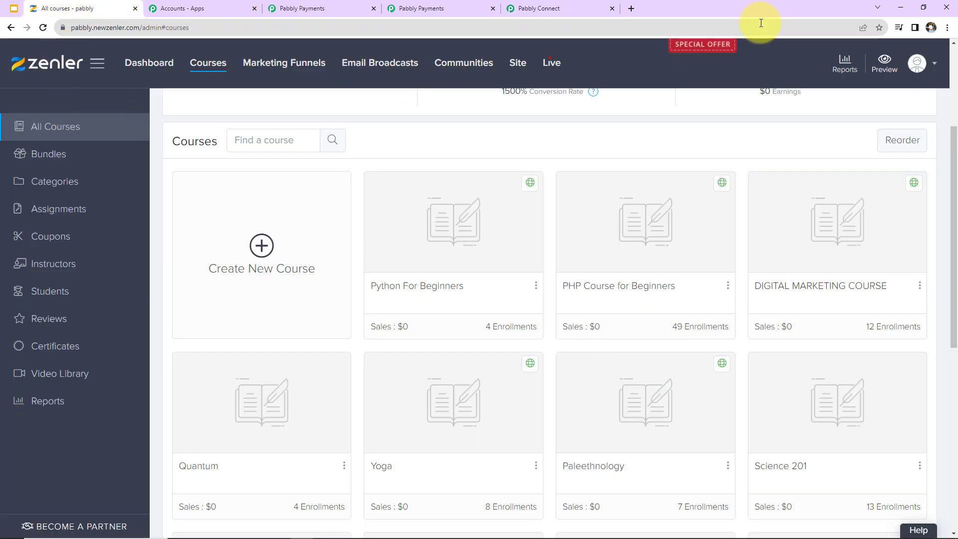
Step: Copy the API key from Zenler's Developers settings into the Pabbly Connect connection form
click(916, 63)
click(877, 115)
scroll(60, 267, down, 7)
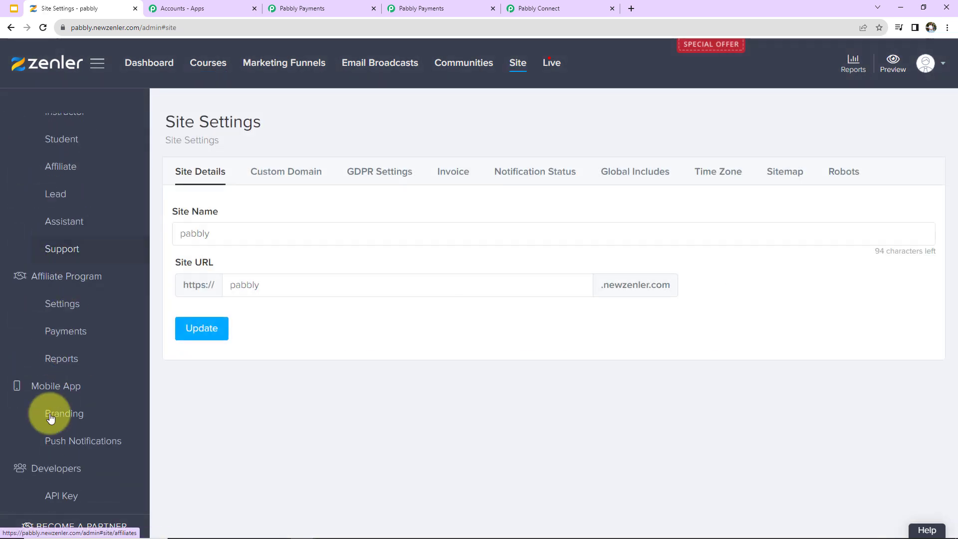
click(54, 499)
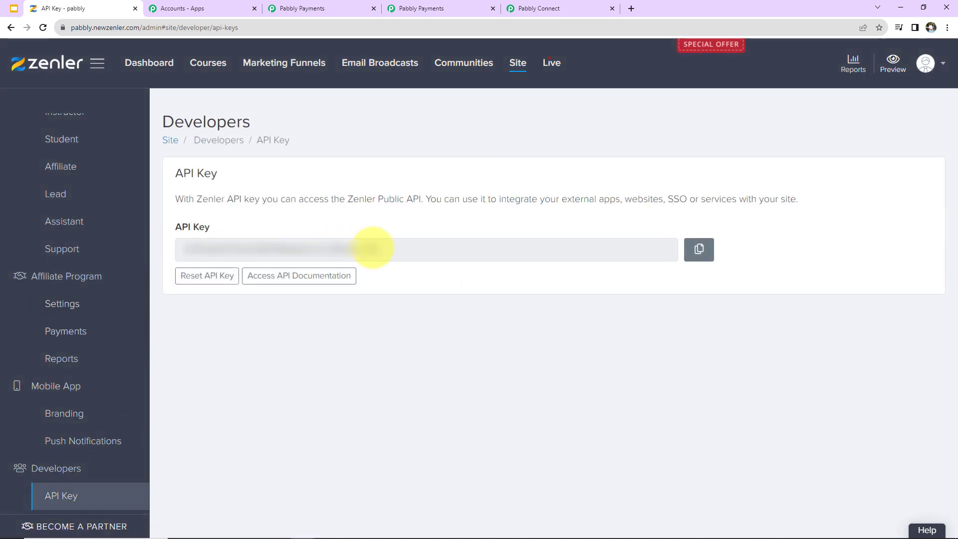
double_click(345, 250)
right_click(341, 249)
click(359, 257)
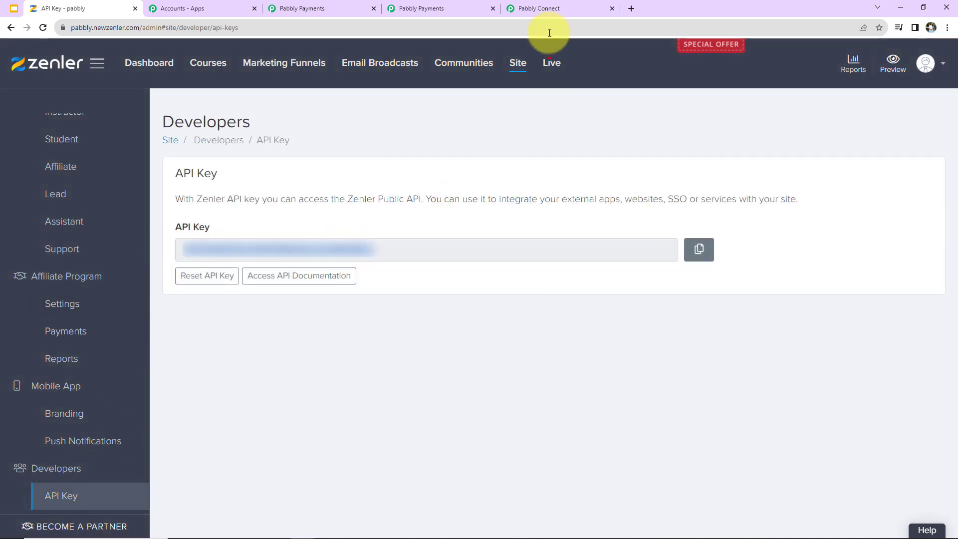
click(546, 10)
click(470, 270)
Step: Paste the Zenler API key into the API Key field and note the example school URL
click(469, 257)
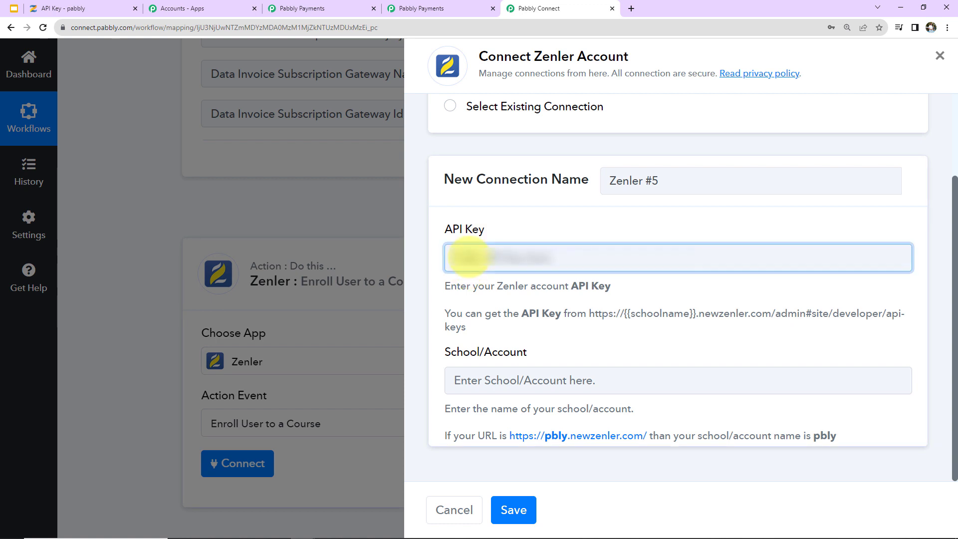
key(ctrl+v)
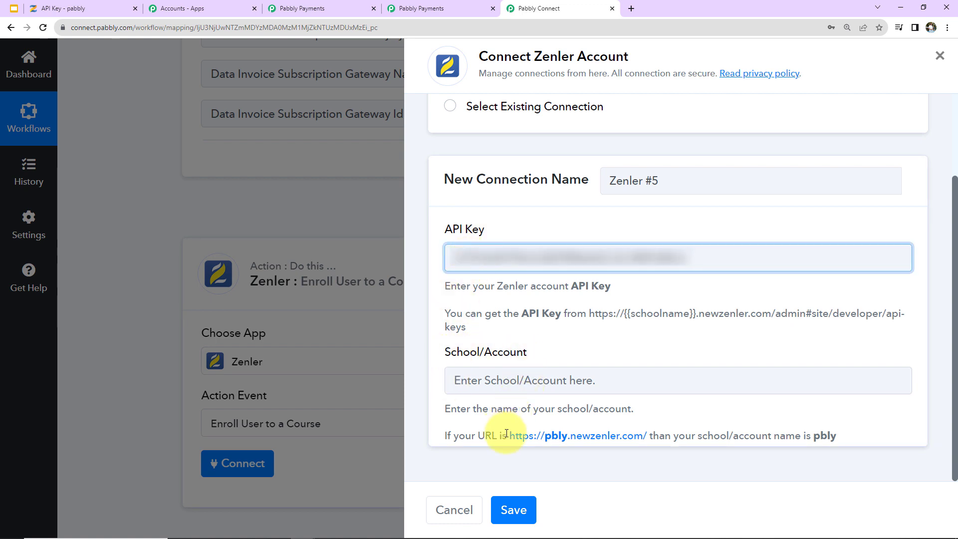
drag(507, 436, 650, 437)
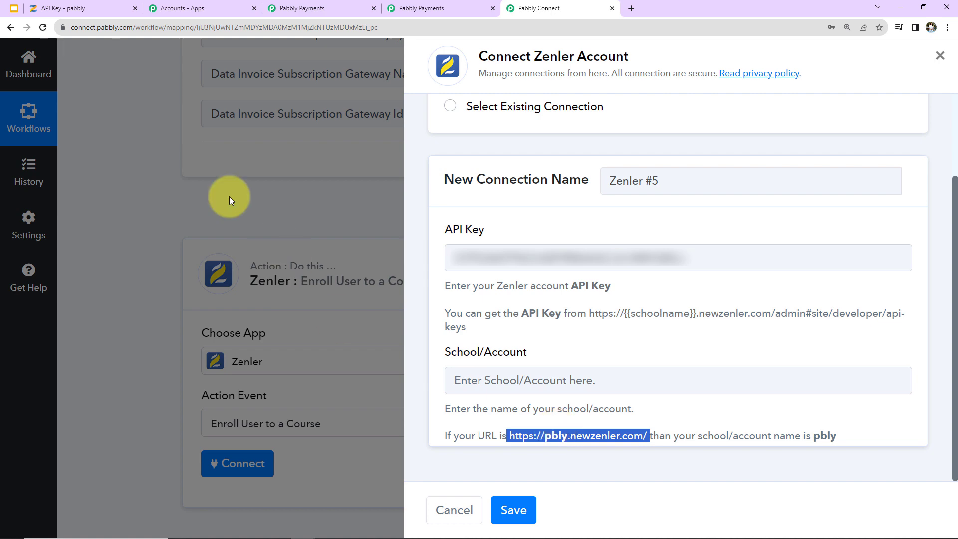
Step: Copy the school name from the Zenler site address into the School/Account field
click(94, 11)
click(86, 27)
double_click(86, 28)
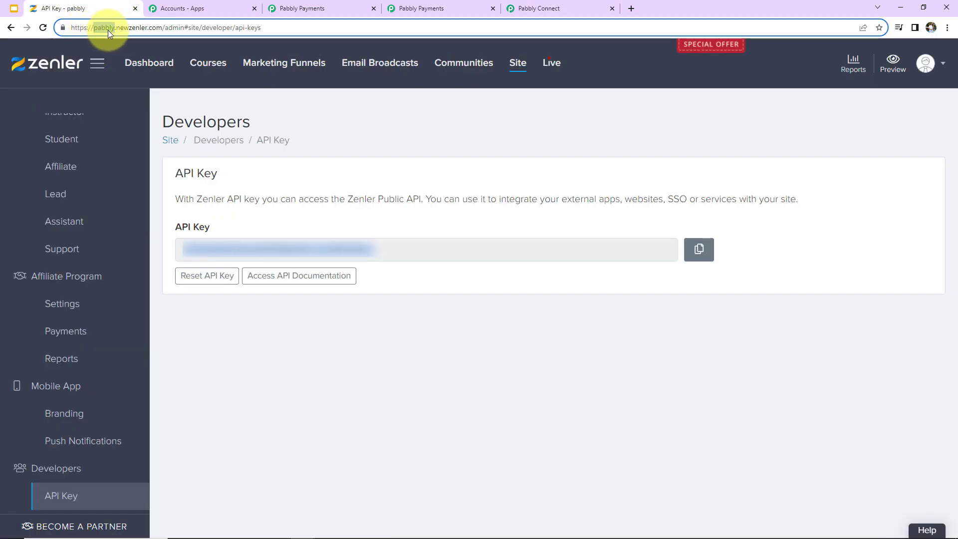
right_click(107, 30)
click(132, 80)
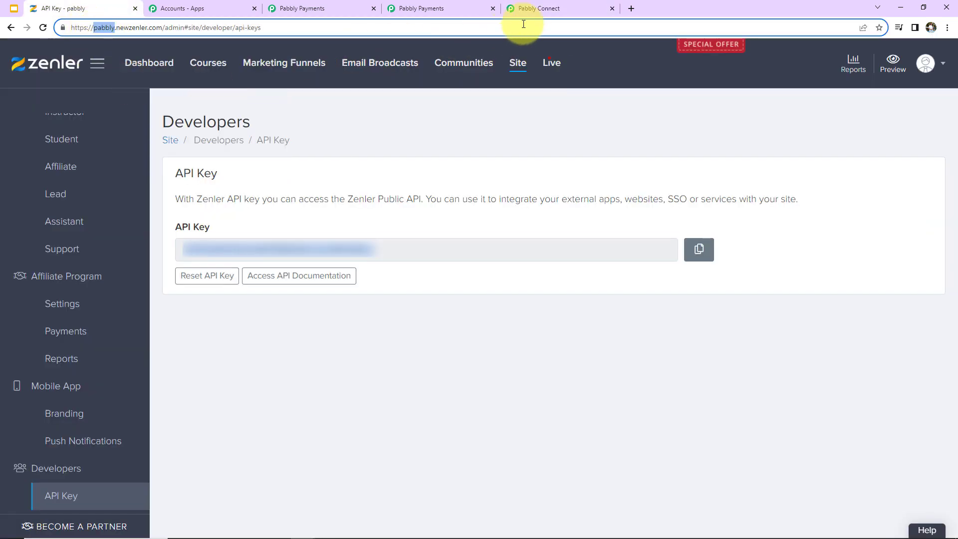
click(529, 9)
click(515, 381)
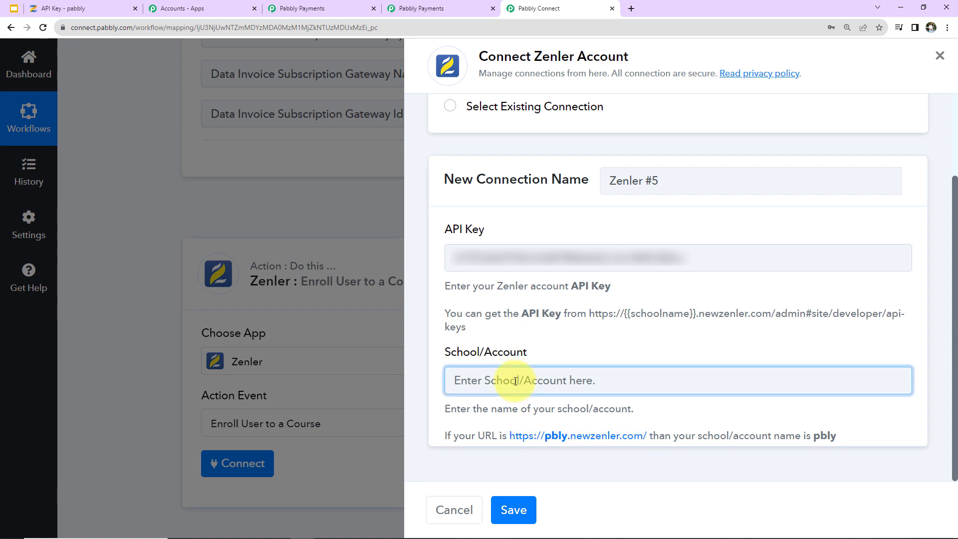
key(ctrl+v)
Step: Save the Zenler connection and choose PHP Course for Beginners as the Course Id
click(512, 508)
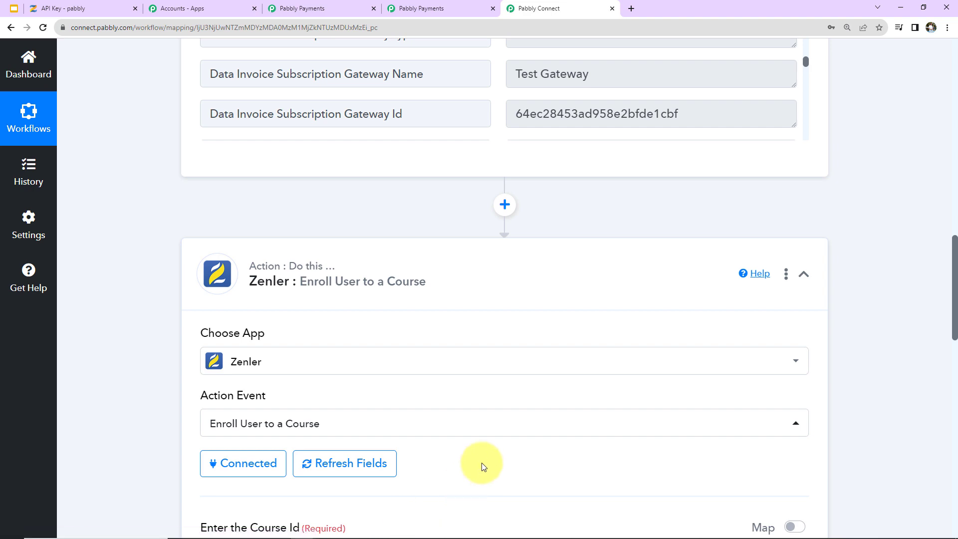
scroll(482, 464, down, 10)
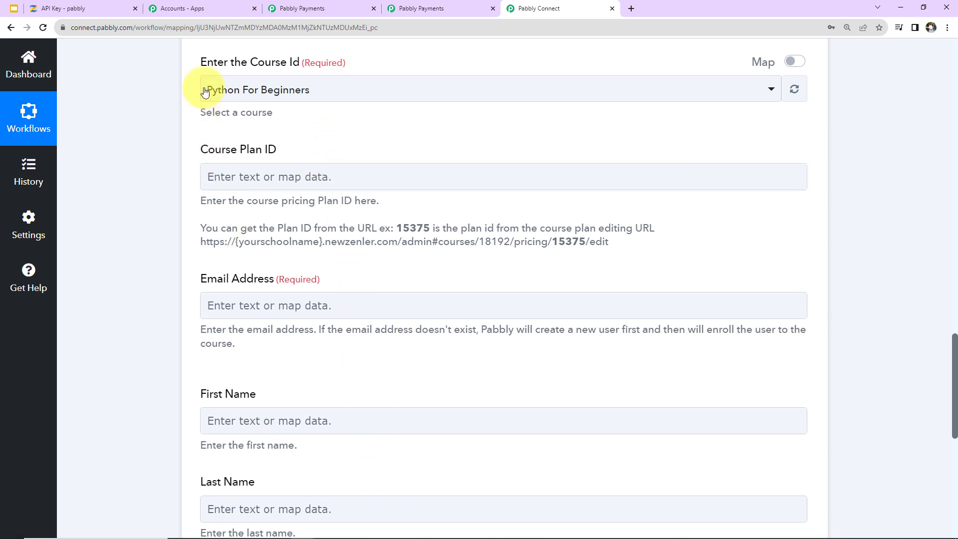
click(328, 92)
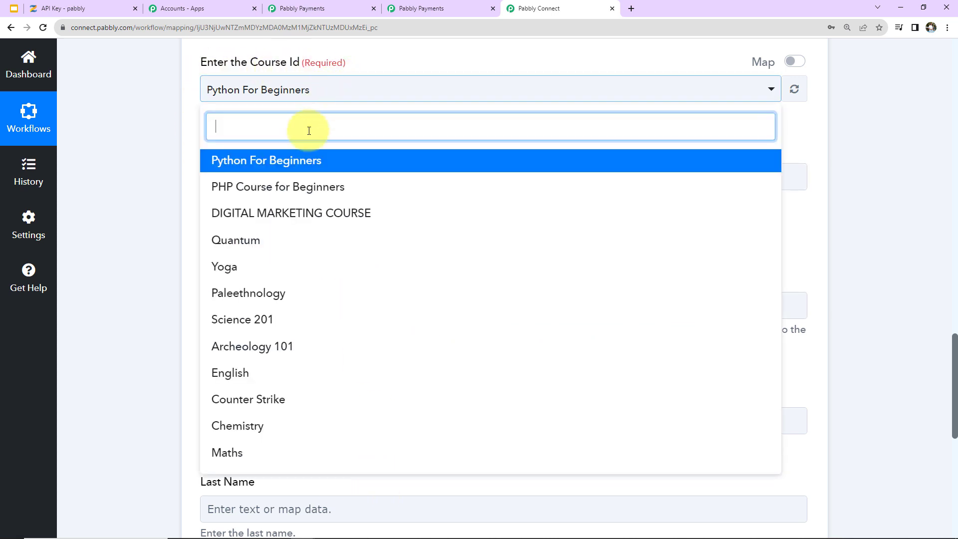
click(306, 194)
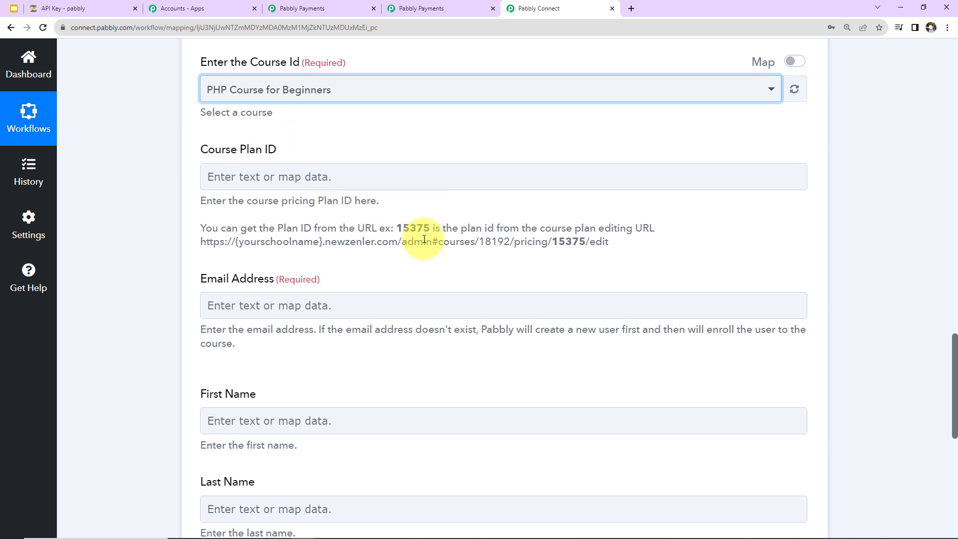
Step: Open PHP Course for Beginners from Zenler's course list and view its pricing plans
click(85, 9)
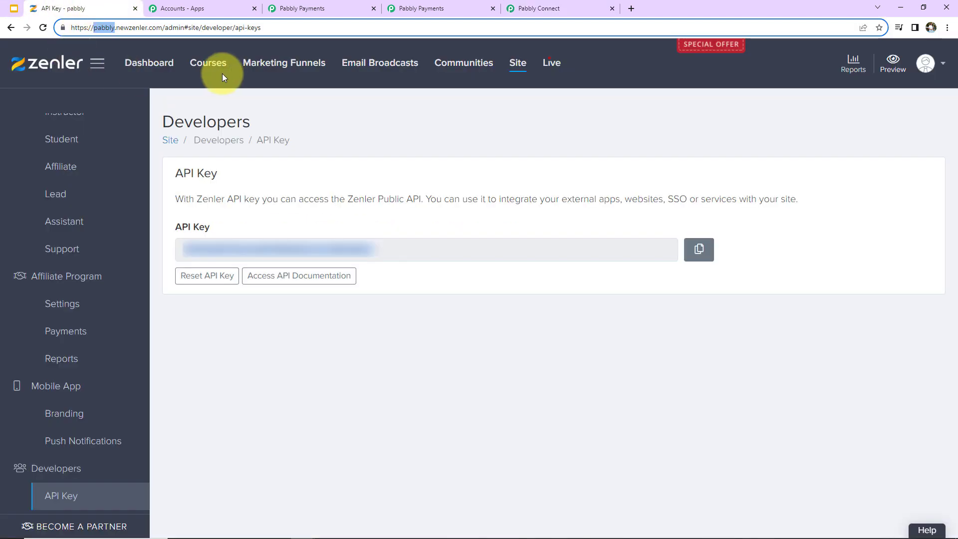
click(203, 65)
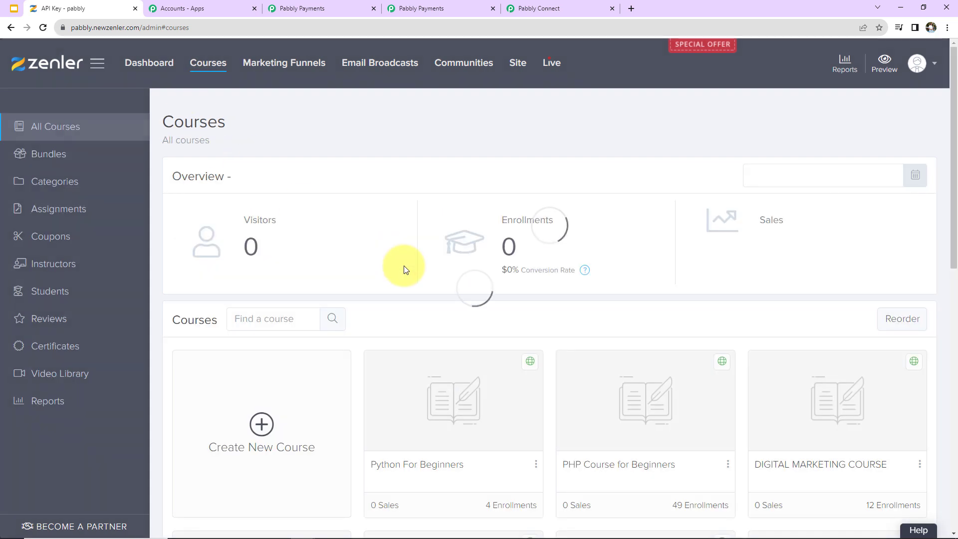
click(613, 453)
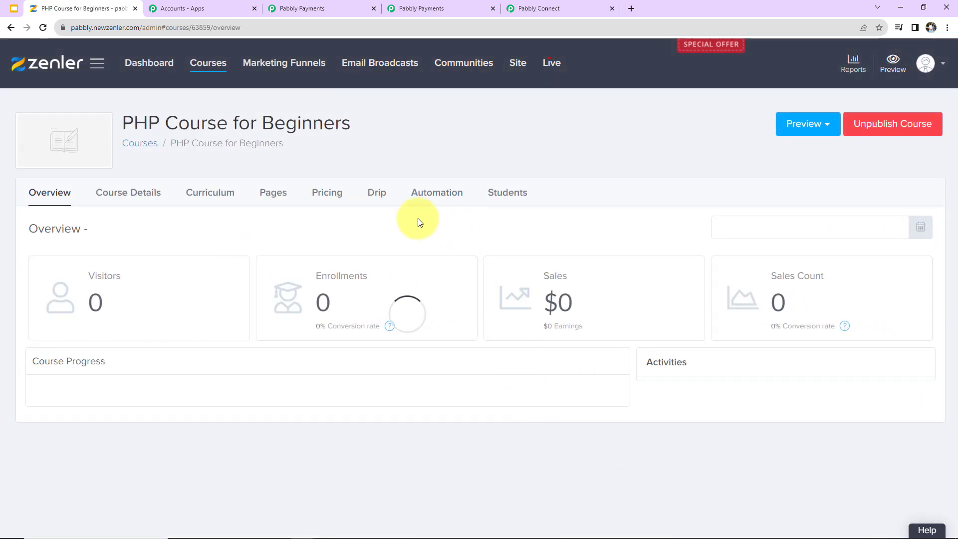
click(327, 197)
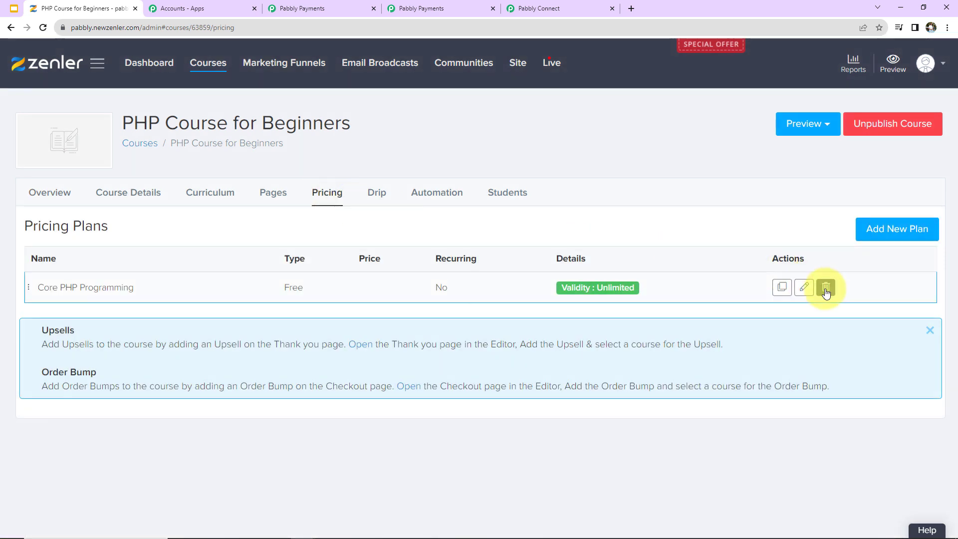
Step: Edit the Core PHP Programming plan and copy its plan ID 52065 from the address
click(805, 289)
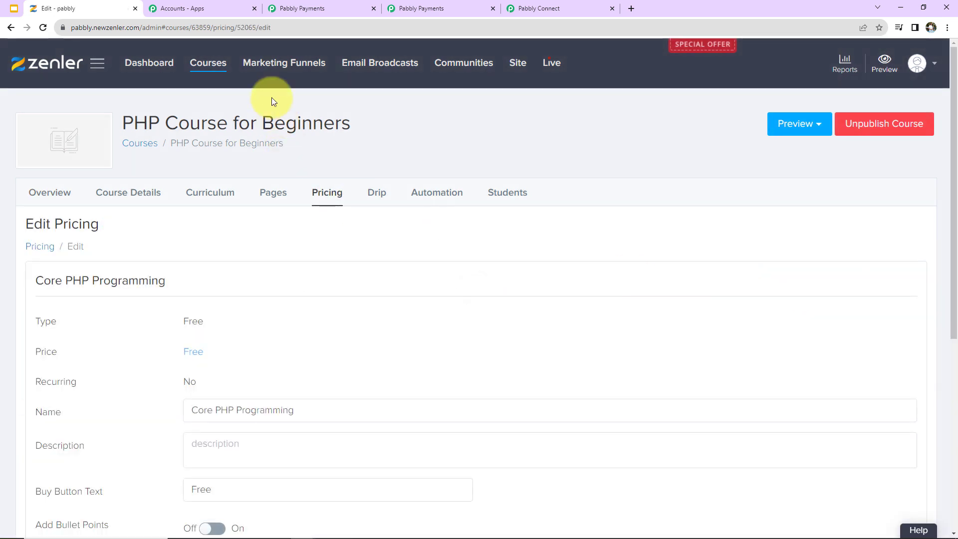
double_click(269, 27)
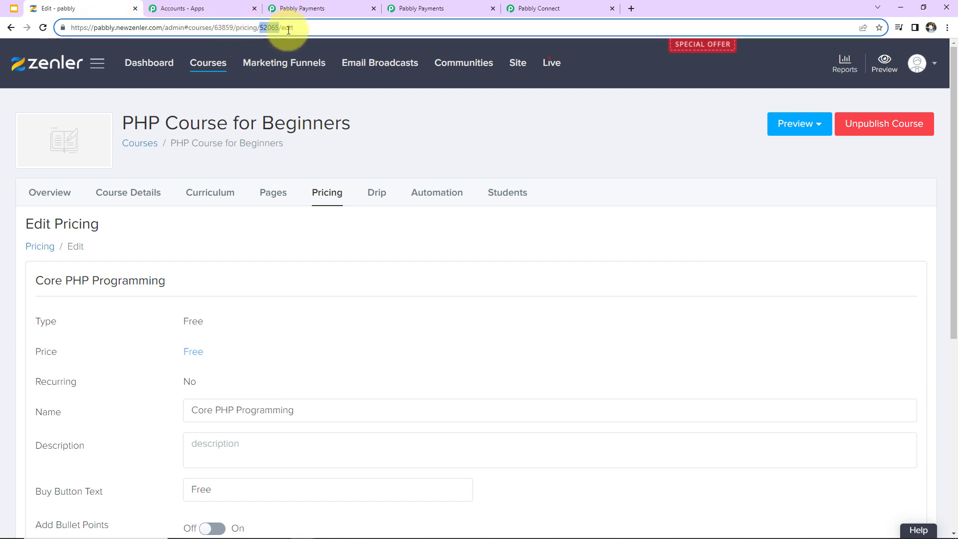
right_click(266, 28)
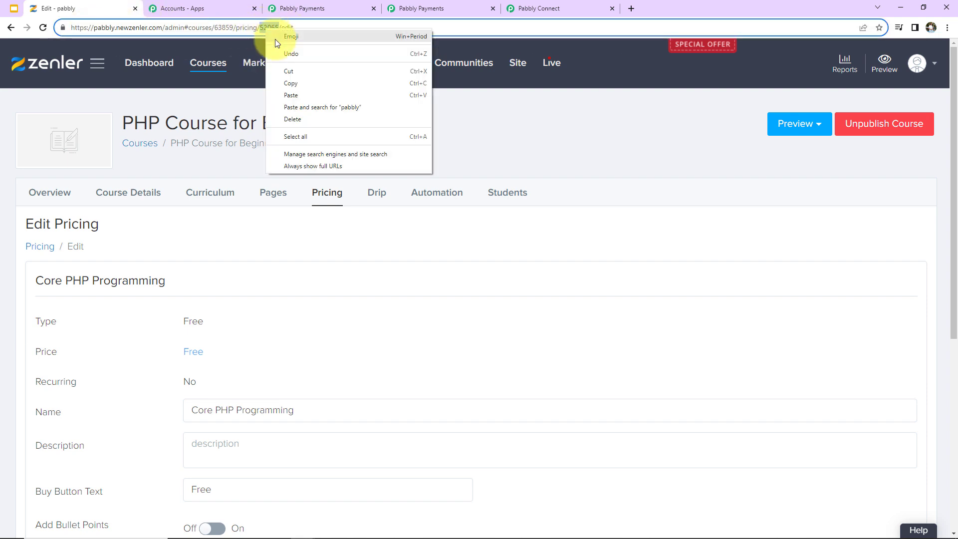
click(290, 84)
Step: Set the Zenler action's Course Plan ID to 52065
click(525, 9)
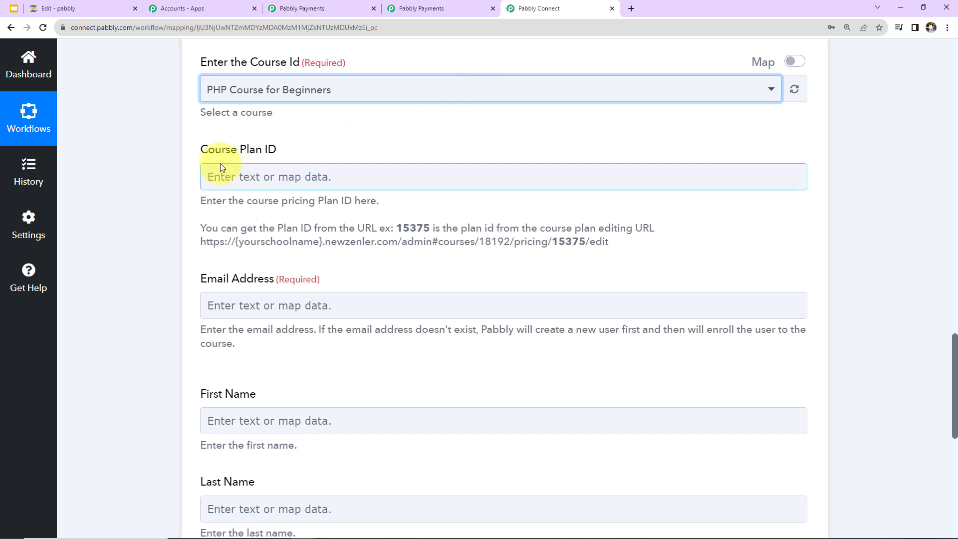
click(247, 178)
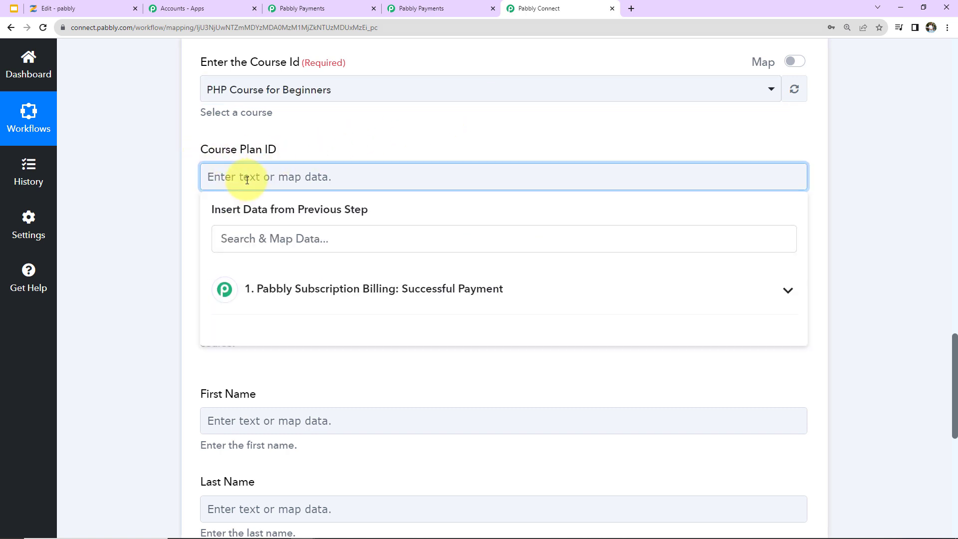
key(ctrl+v)
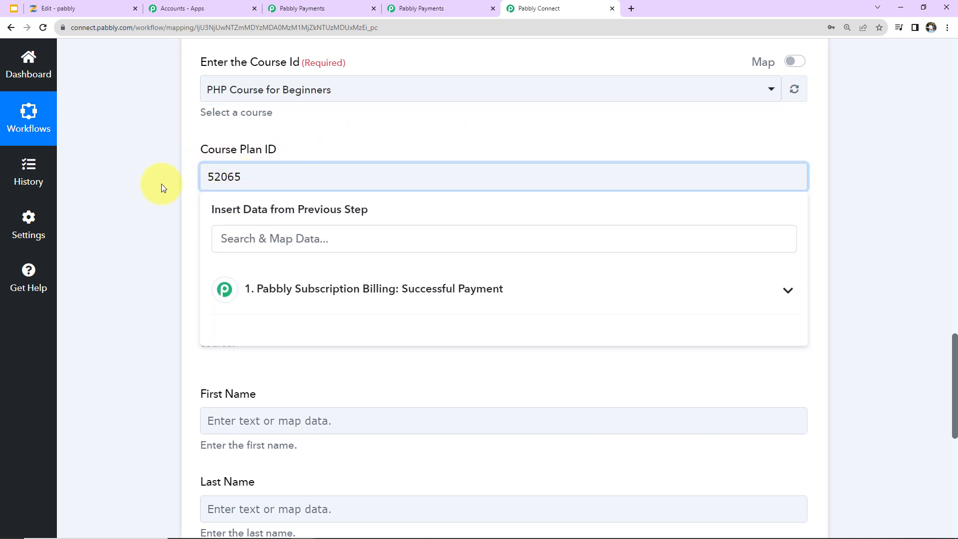
click(161, 188)
scroll(184, 182, down, 2)
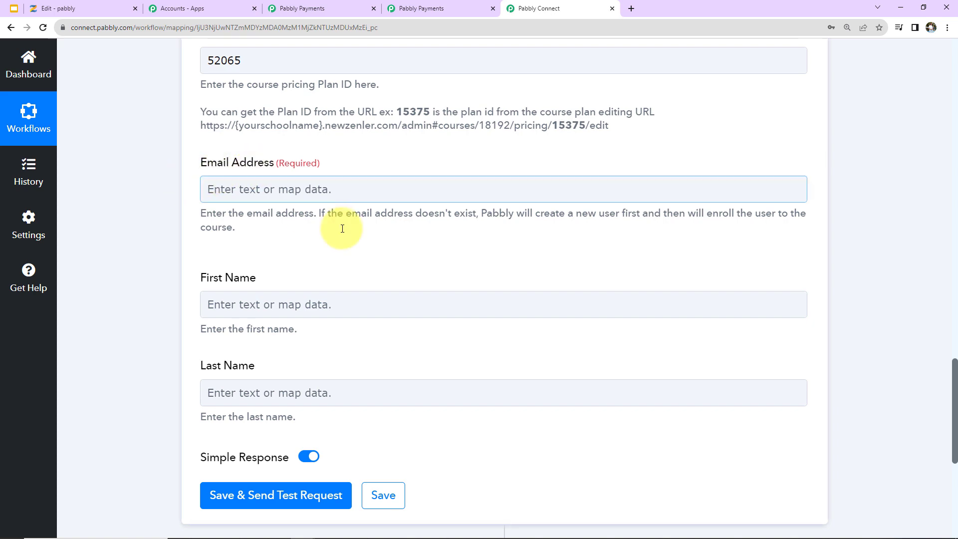
scroll(441, 260, up, 6)
scroll(554, 259, up, 10)
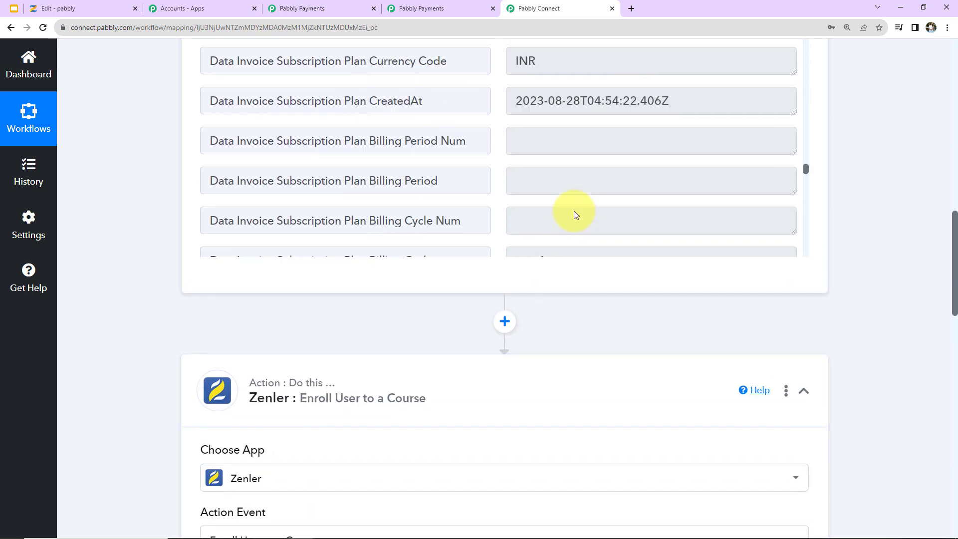
scroll(864, 235, down, 10)
Step: Map Email Address to the Subscription Billing payment data's subscription email
click(212, 305)
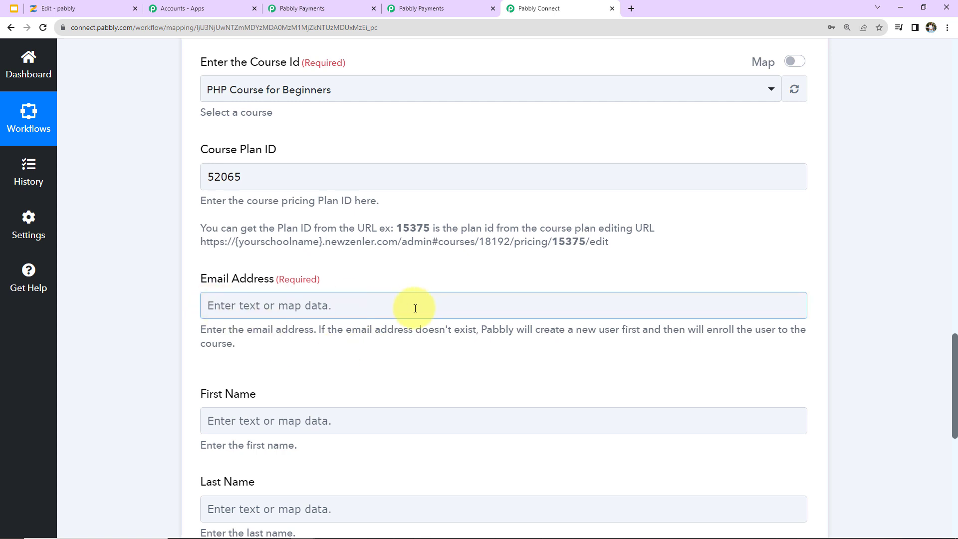
click(355, 298)
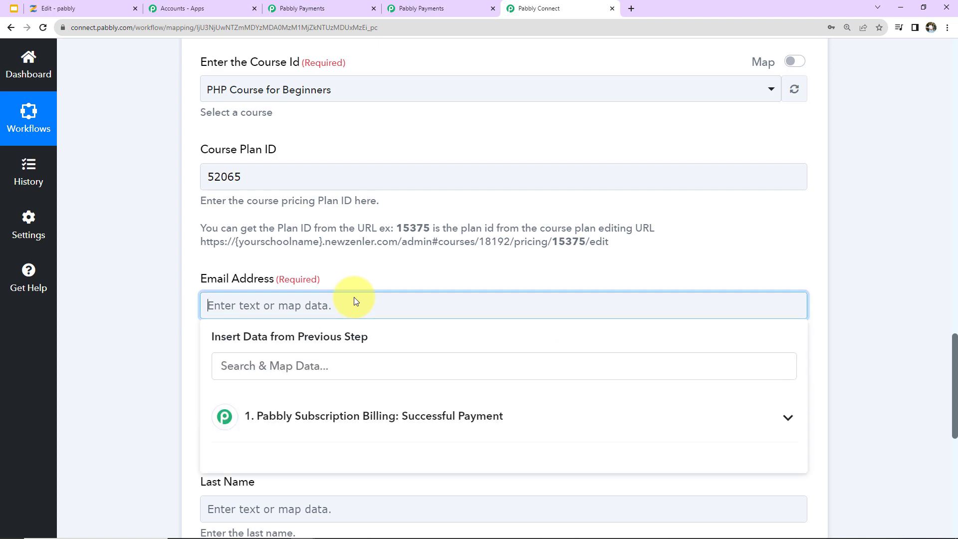
scroll(367, 270, down, 2)
click(332, 303)
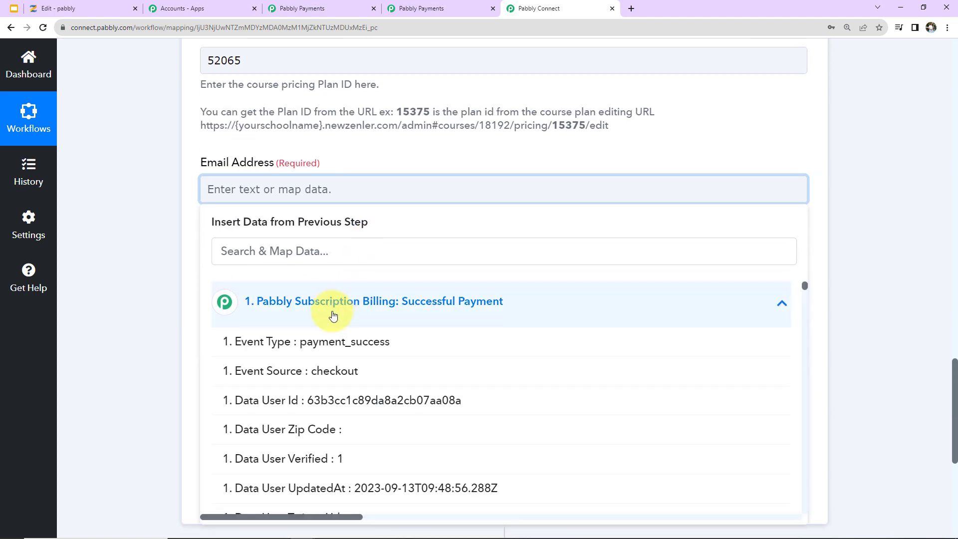
click(303, 257)
text(@)
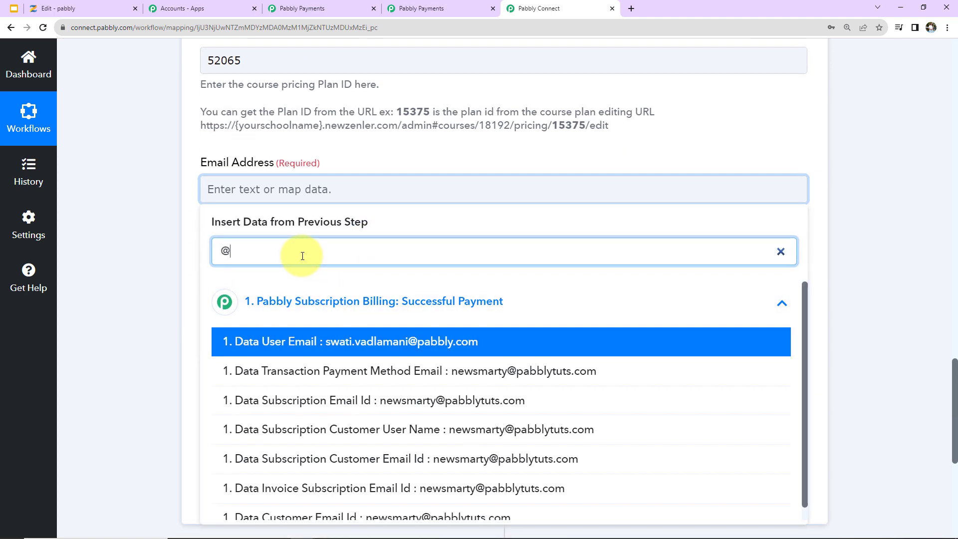
click(318, 407)
click(176, 307)
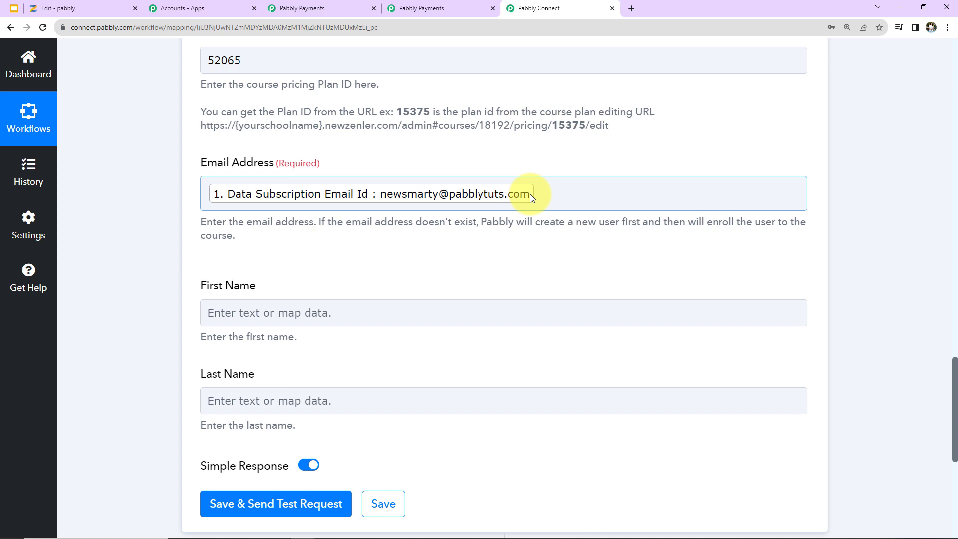
scroll(530, 193, down, 2)
Step: Map First Name to the payment data's Customer First Name
click(294, 190)
click(298, 313)
click(306, 265)
text(name)
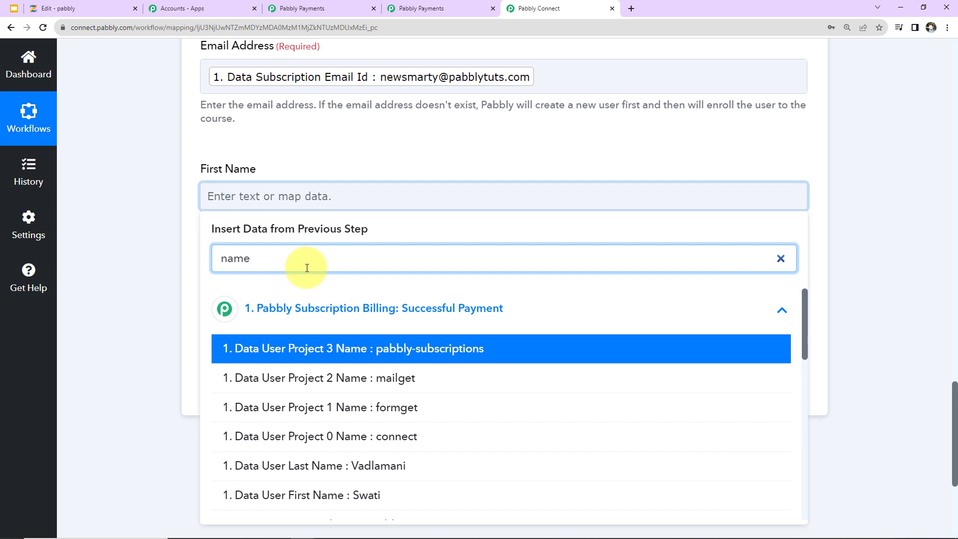
scroll(309, 499, down, 10)
click(309, 505)
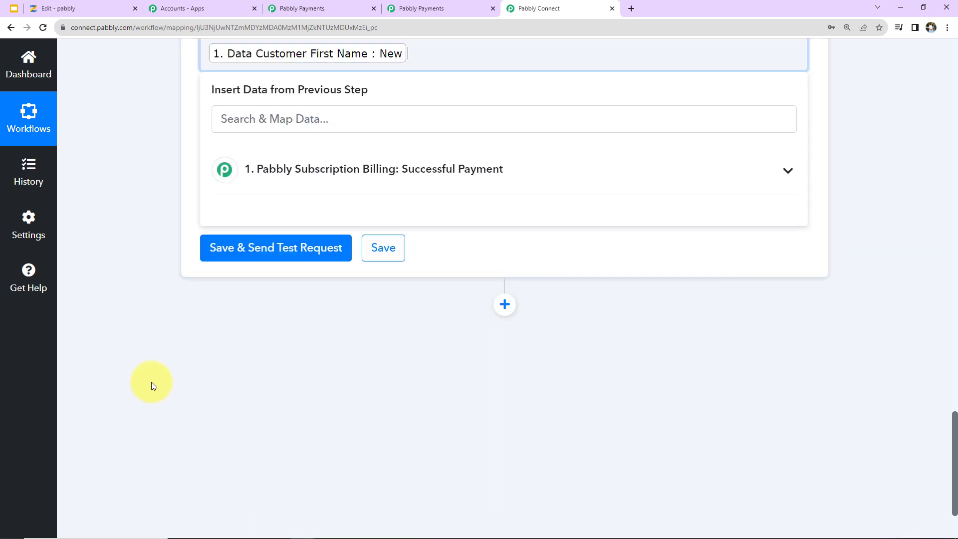
Step: Map Last Name to Customer Last Name, then send a test enrollment and read the success message
click(163, 368)
click(234, 149)
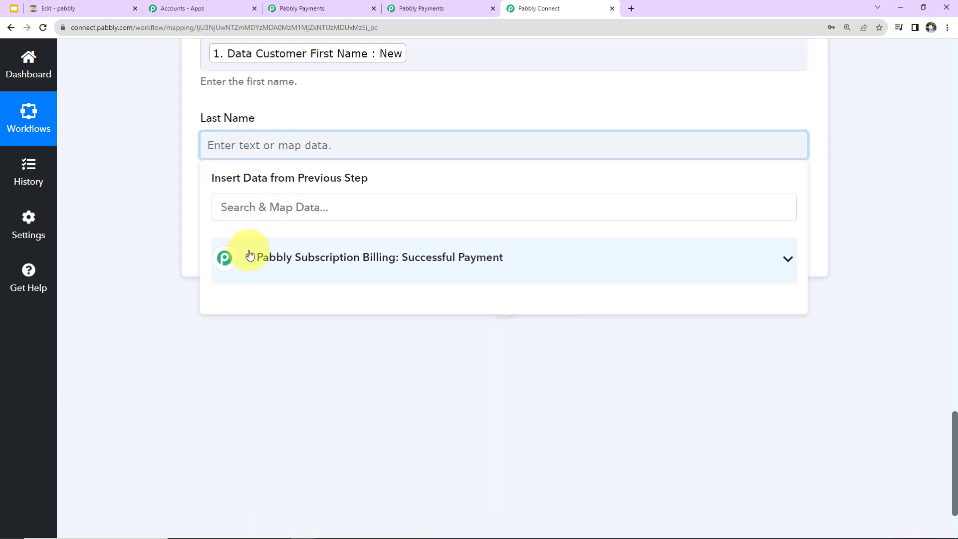
click(250, 257)
click(240, 207)
text(last name)
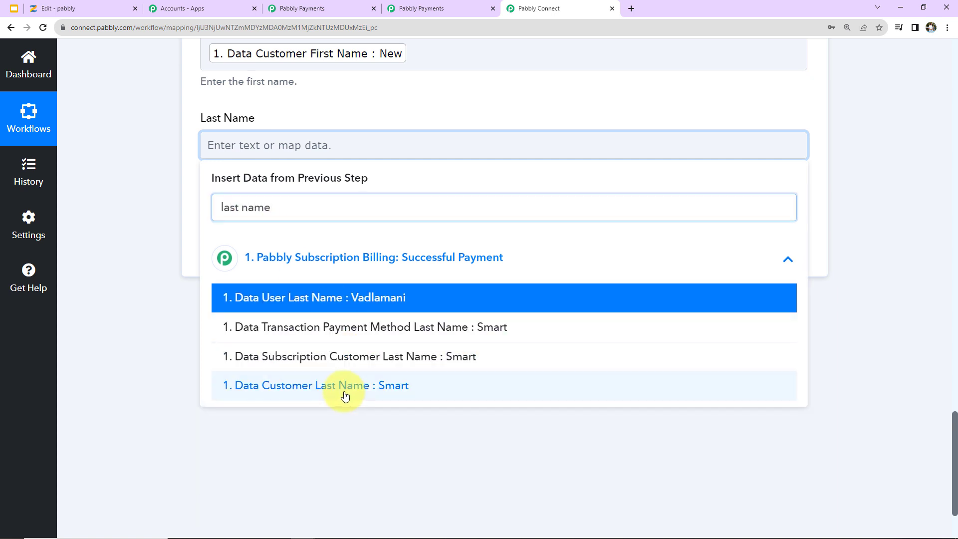
click(347, 396)
click(267, 258)
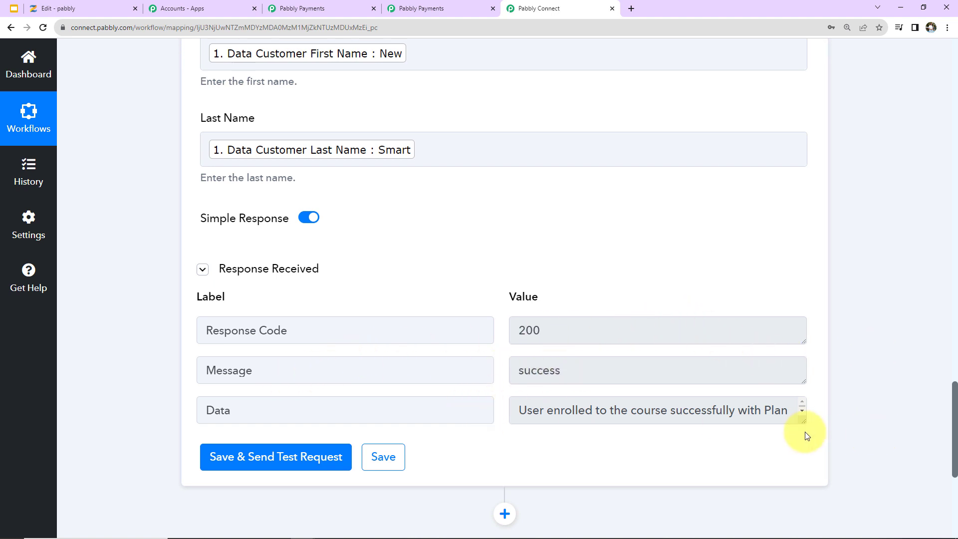
drag(806, 421, 802, 455)
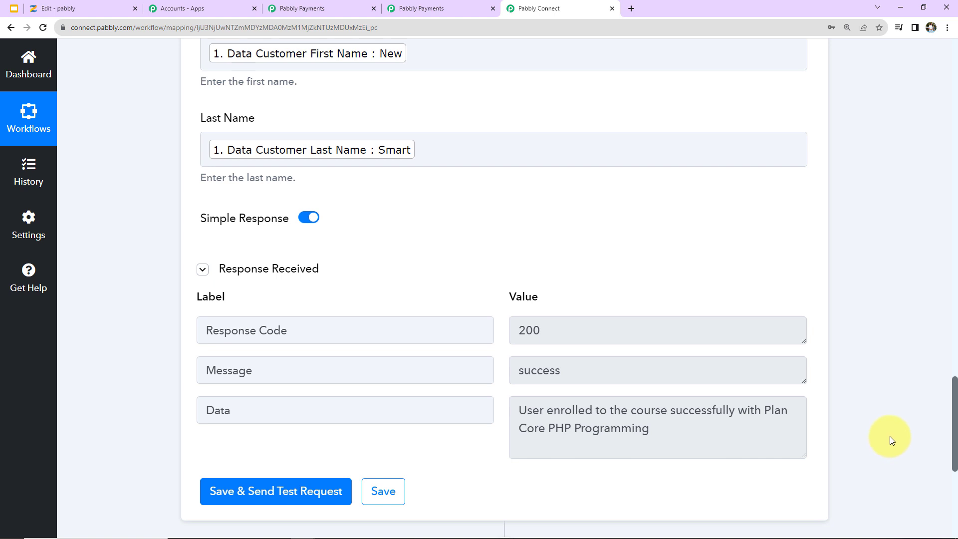
Step: Open PHP Course for Beginners in Zenler and review the newest enrolled student's profile
click(76, 8)
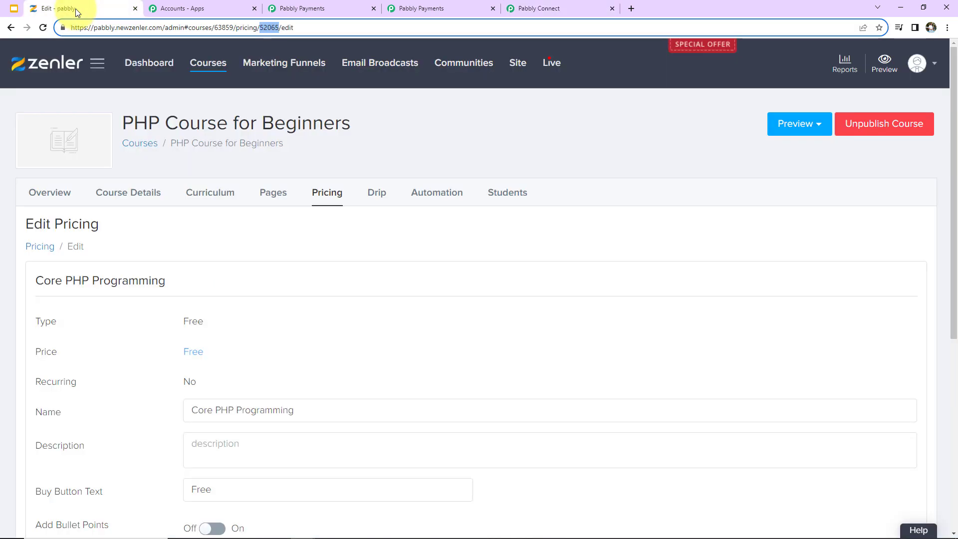
click(197, 69)
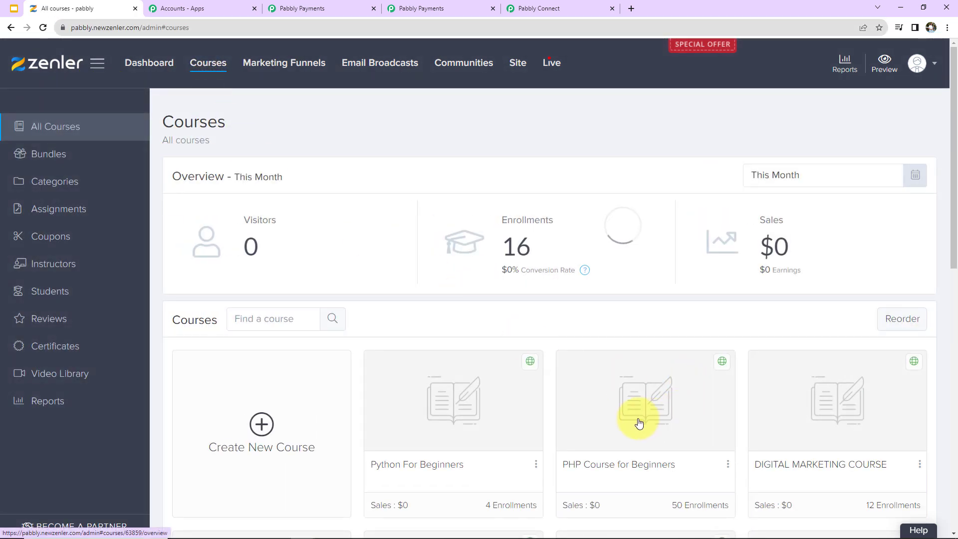
click(642, 421)
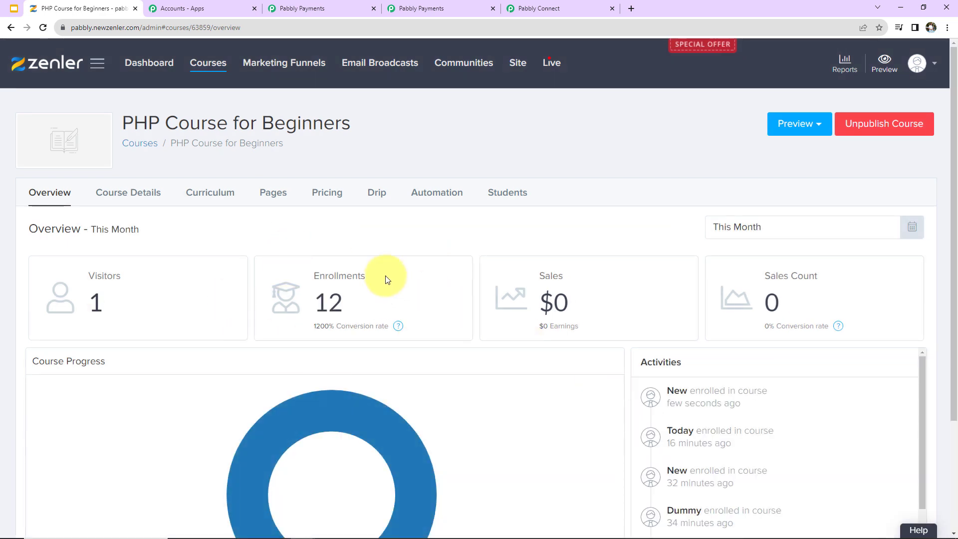
click(677, 393)
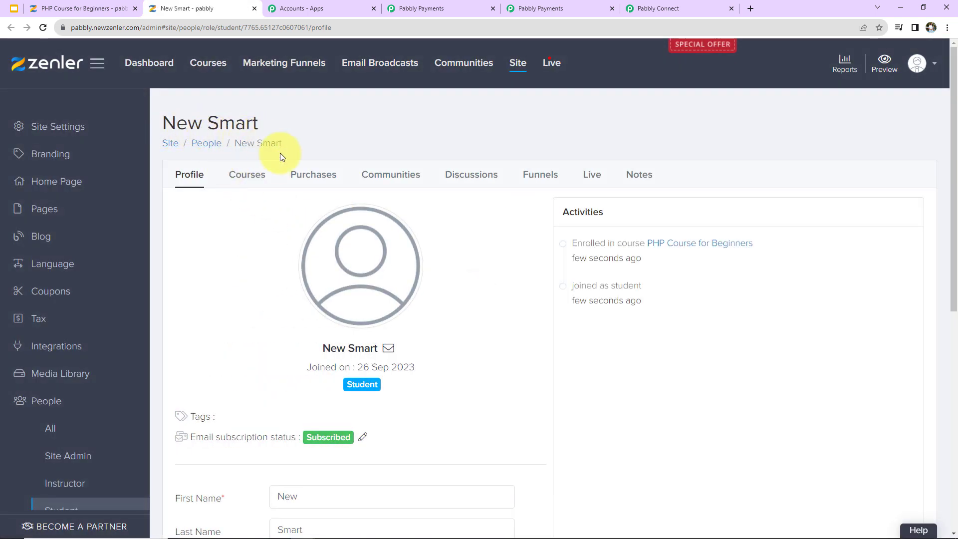
scroll(352, 339, down, 2)
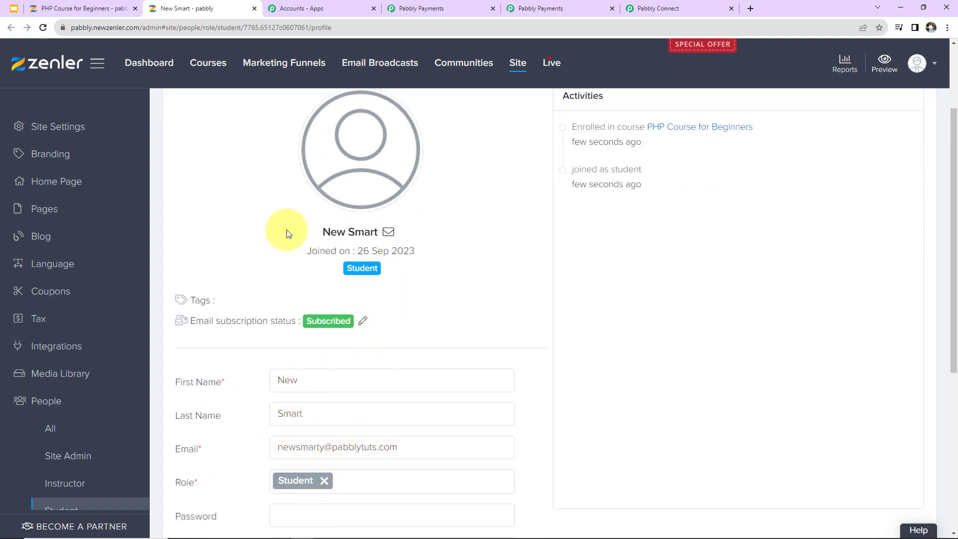
scroll(455, 293, down, 1)
scroll(455, 296, down, 1)
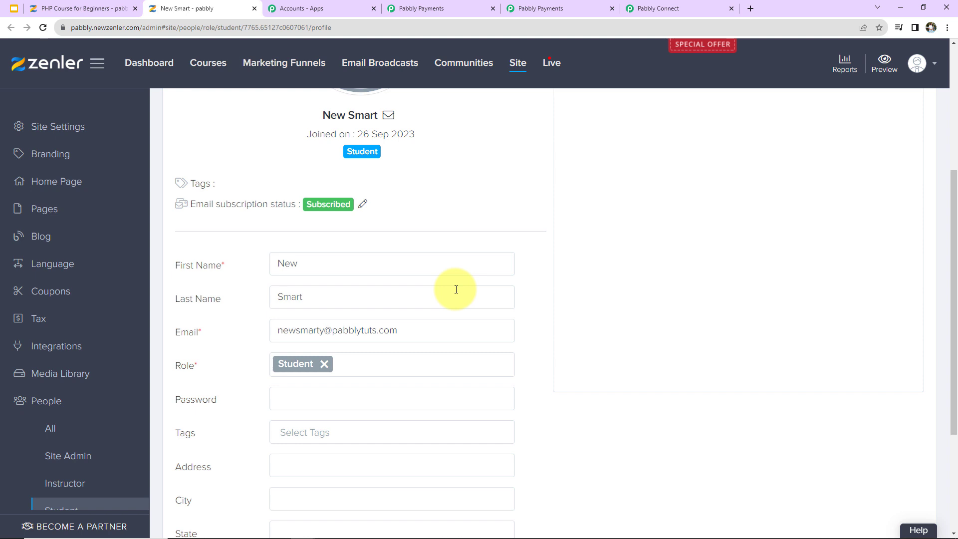
click(444, 10)
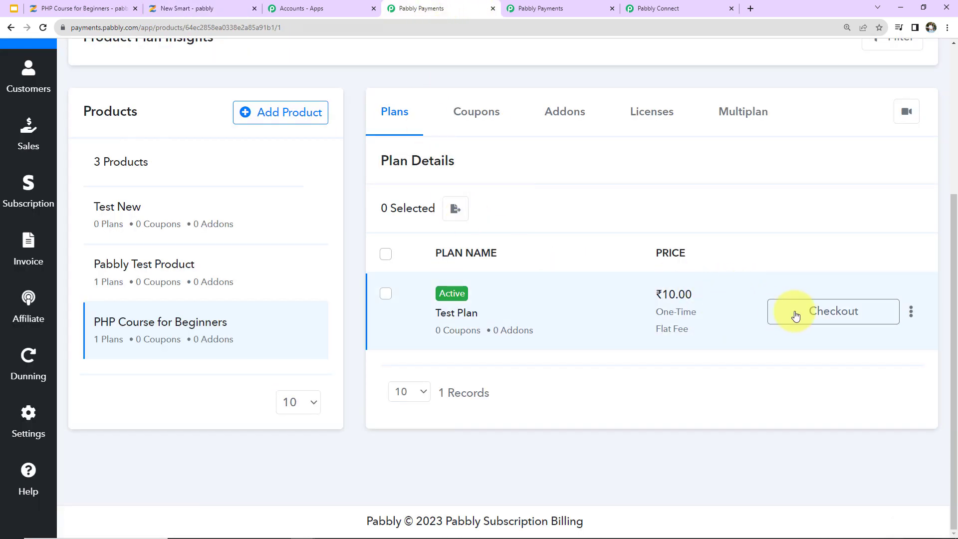
Step: Open the Test Plan checkout and enter the buyer's first name, last name and email
click(794, 312)
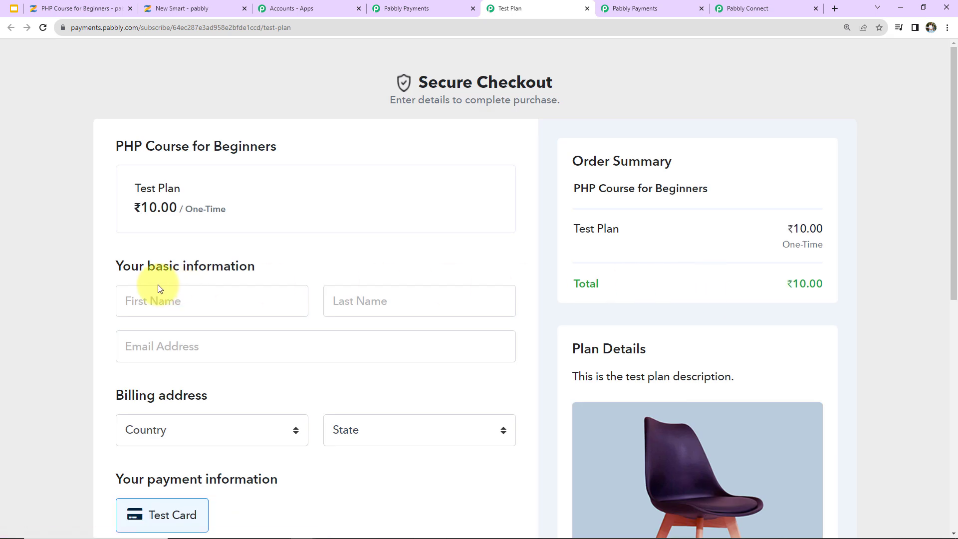
click(157, 301)
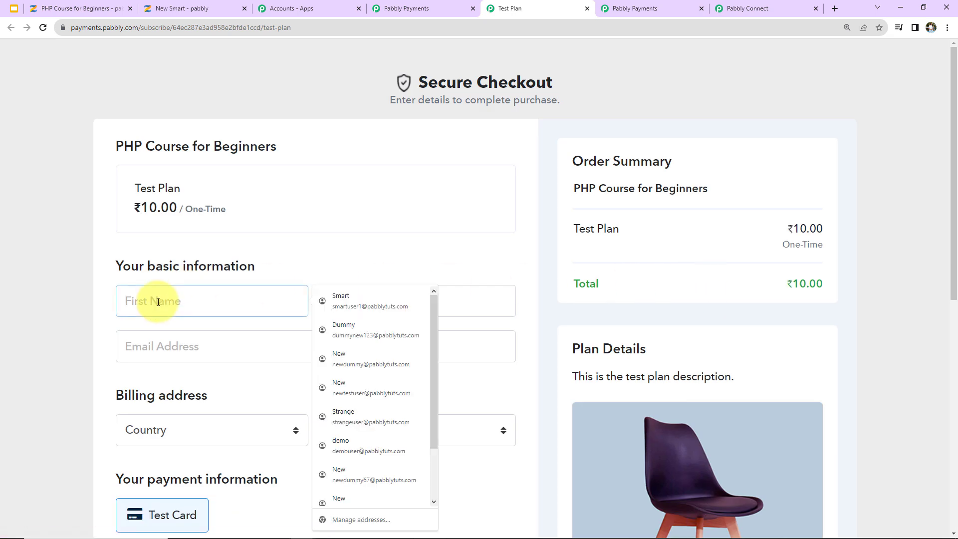
text(Smart)
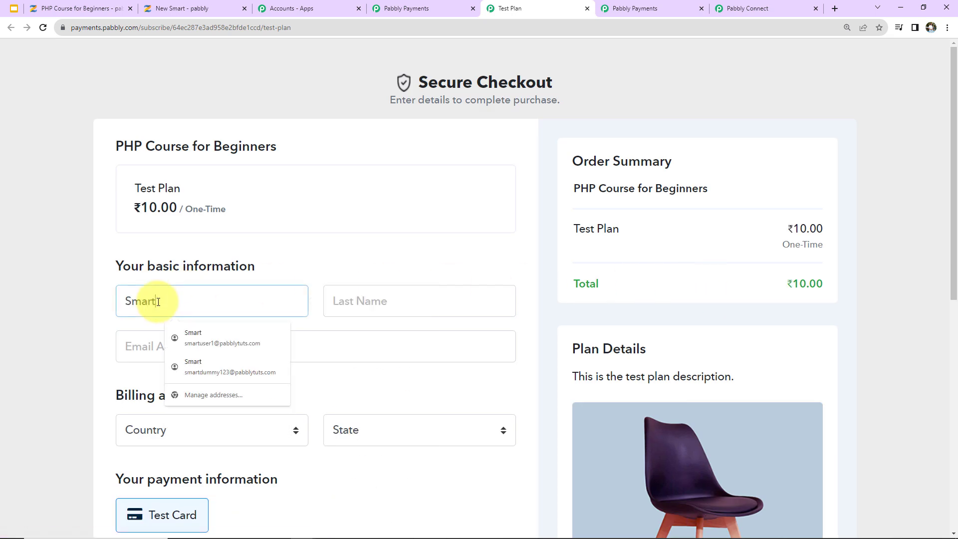
text(y)
click(359, 302)
text(Demo)
click(260, 350)
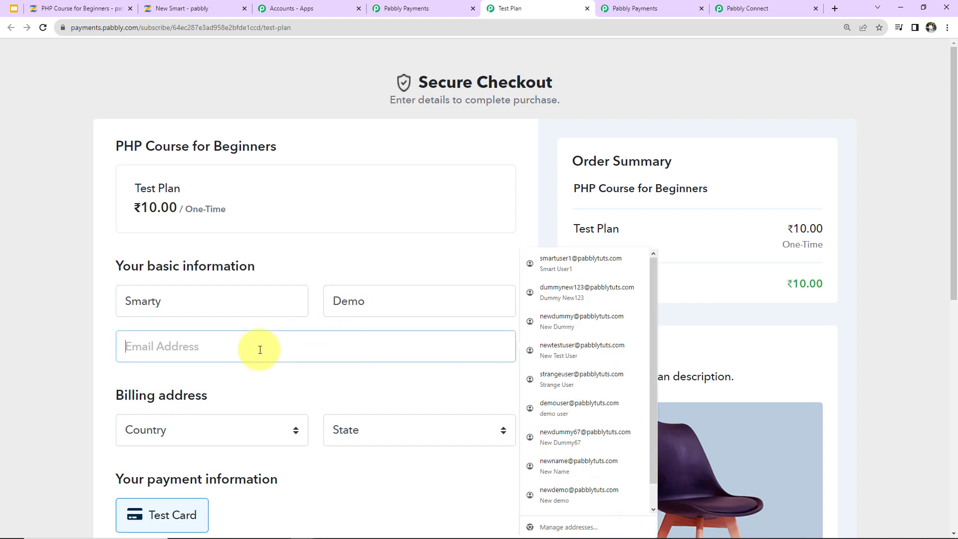
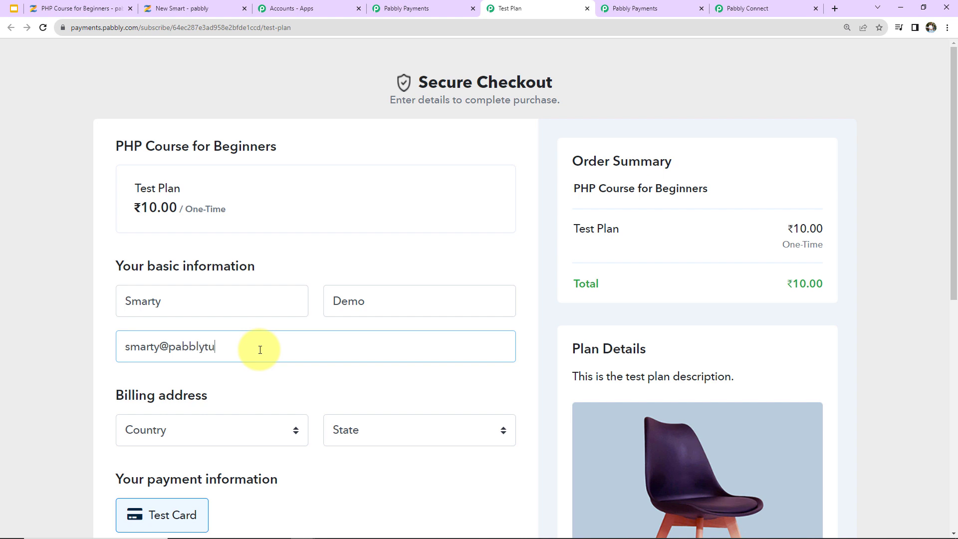
Step: Set billing to India, Madhya Pradesh, autofill the test card and complete the order
scroll(260, 349, down, 2)
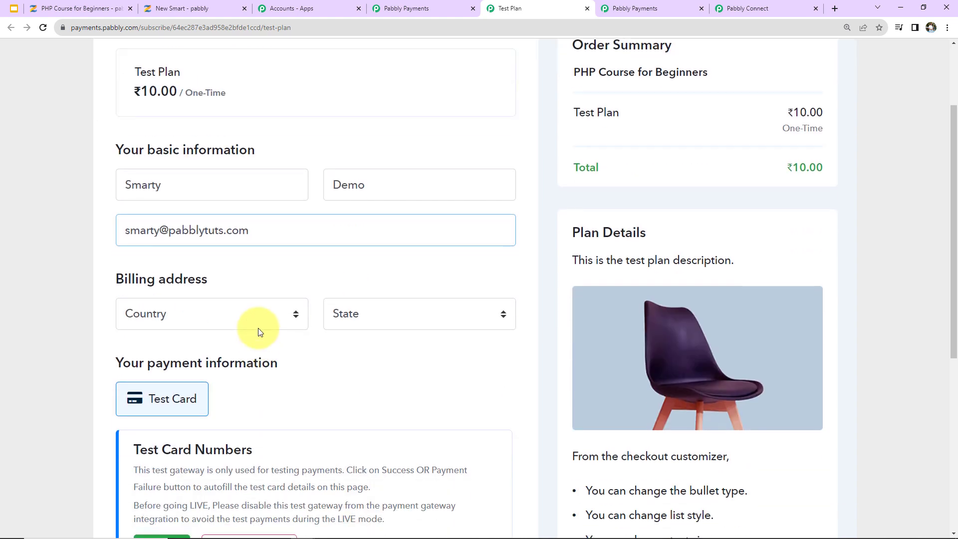
click(259, 322)
text(in)
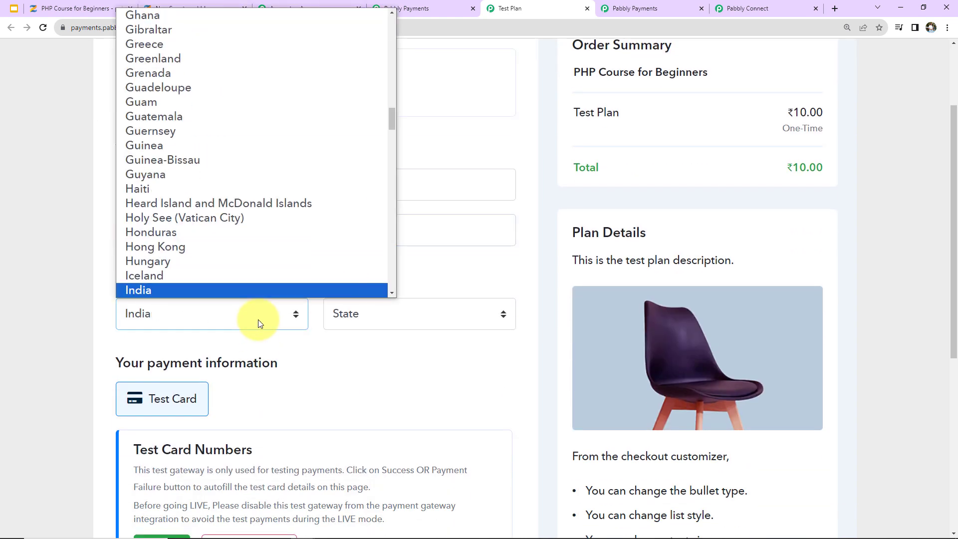
click(238, 292)
click(359, 320)
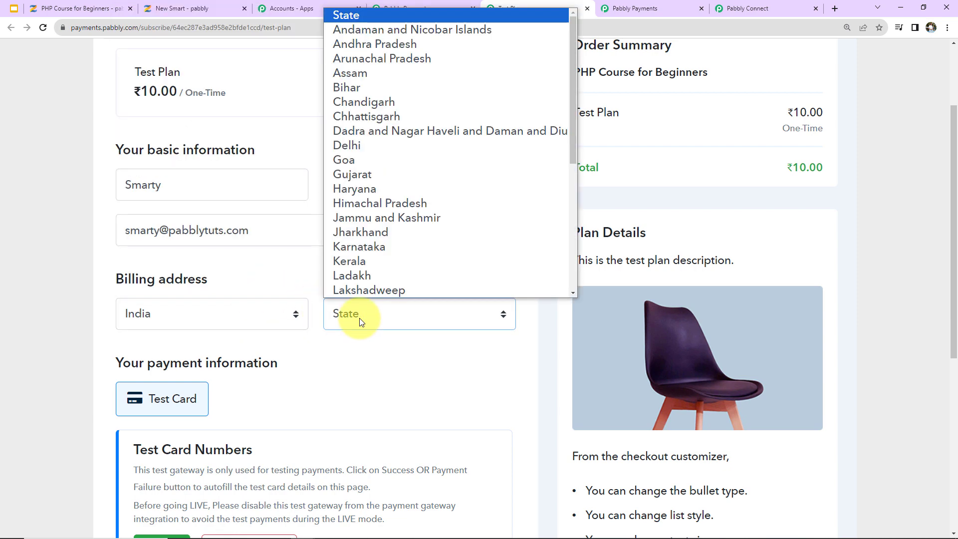
text(m)
key(Return)
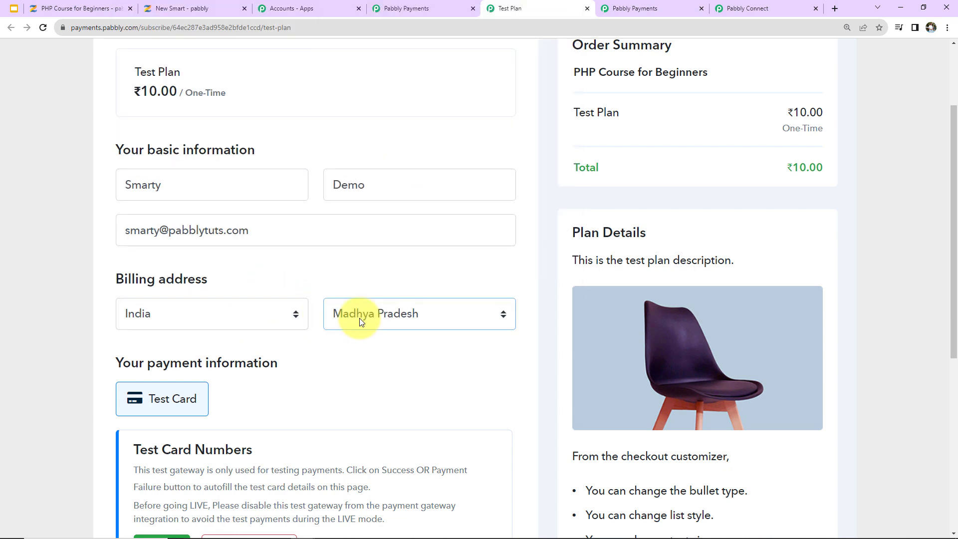
scroll(210, 372, down, 5)
click(179, 387)
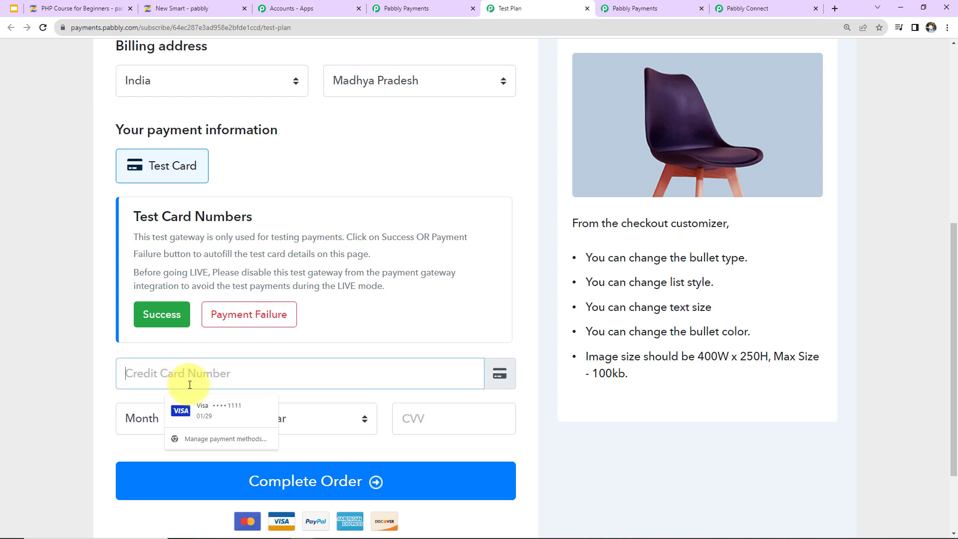
click(194, 414)
click(451, 422)
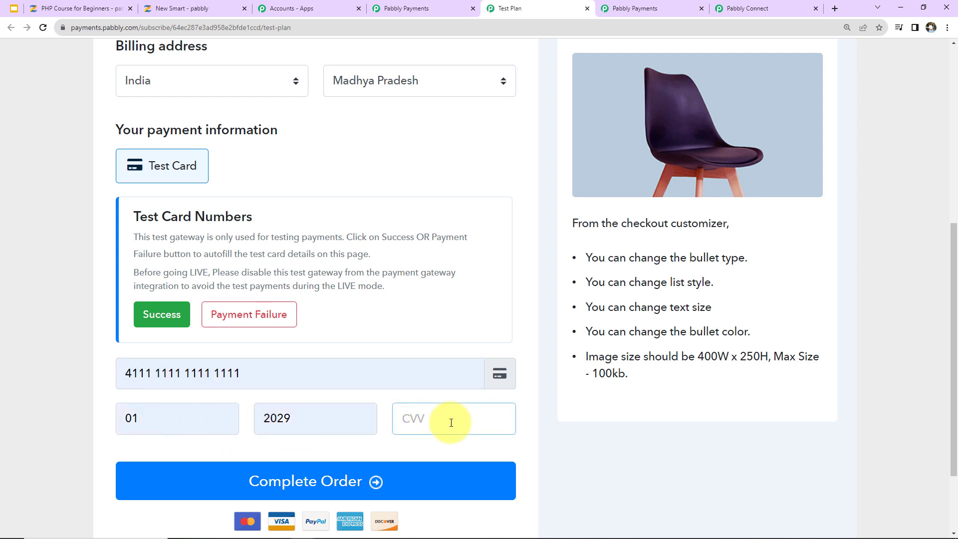
click(505, 483)
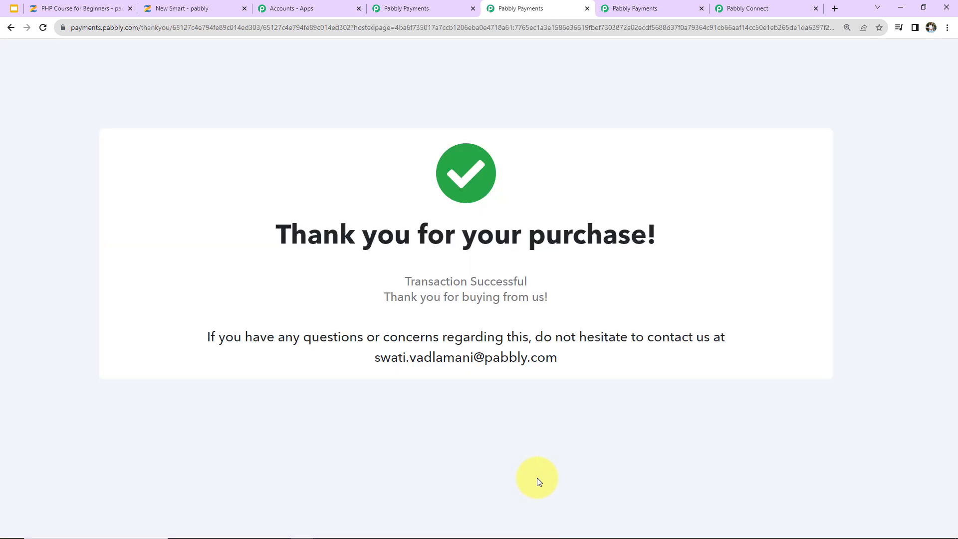
click(77, 11)
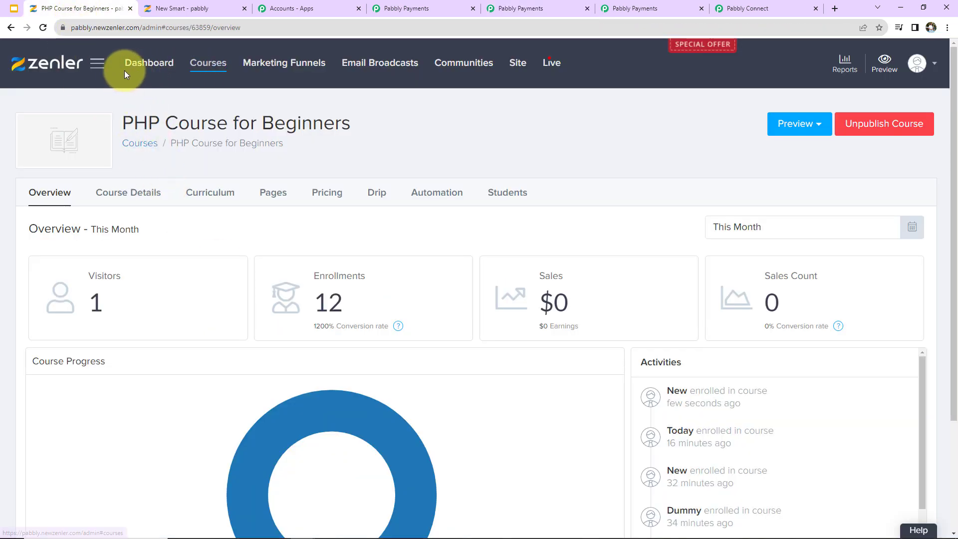
Step: Reload the PHP Course for Beginners overview to confirm 13 enrollments and review the new student
click(43, 26)
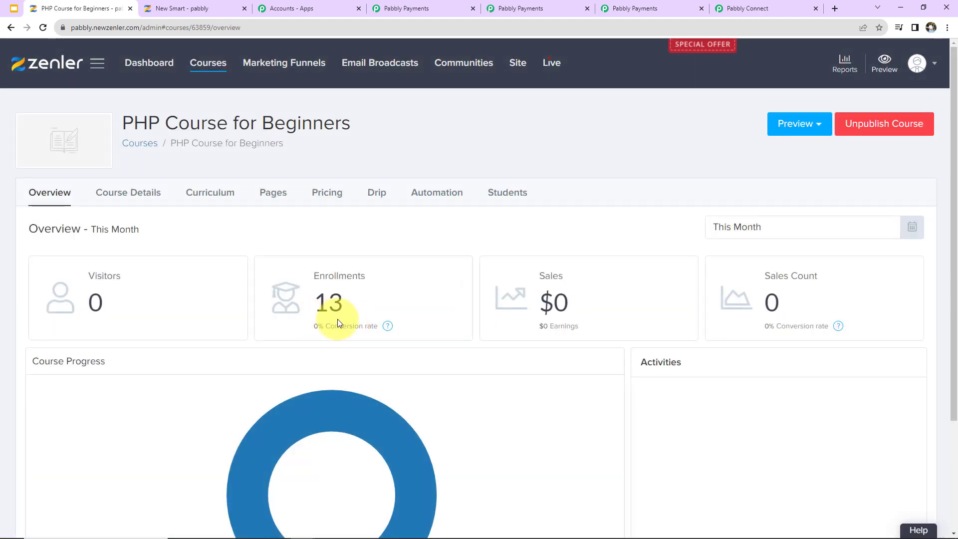
scroll(470, 353, down, 3)
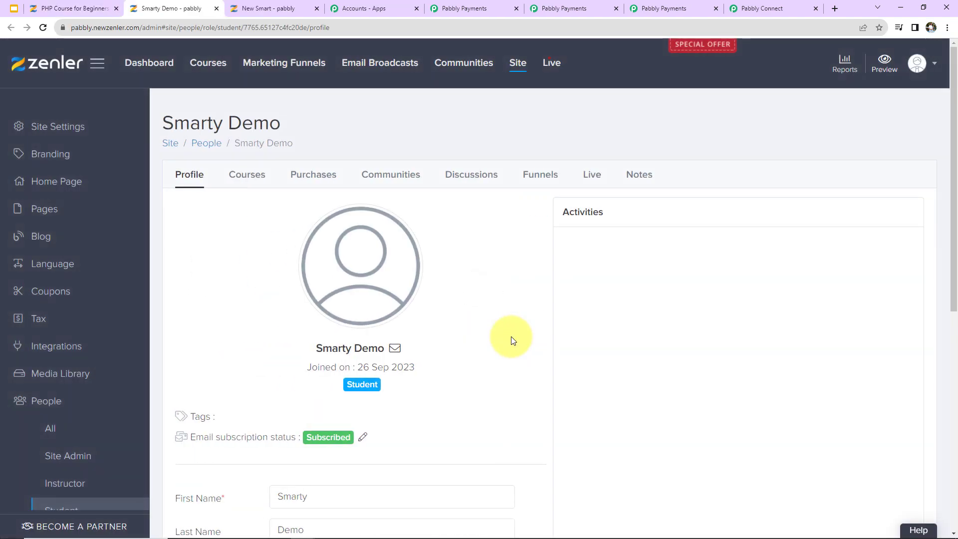
scroll(513, 340, down, 5)
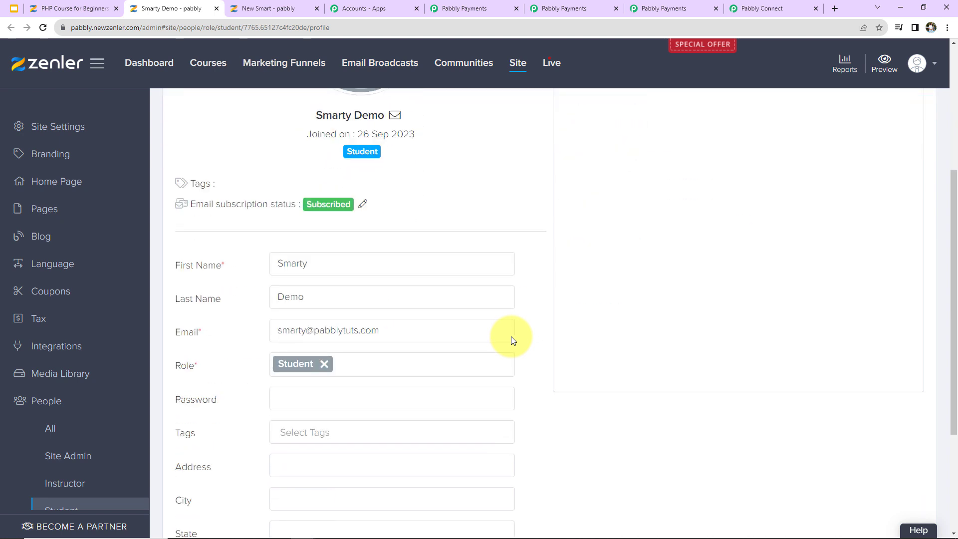